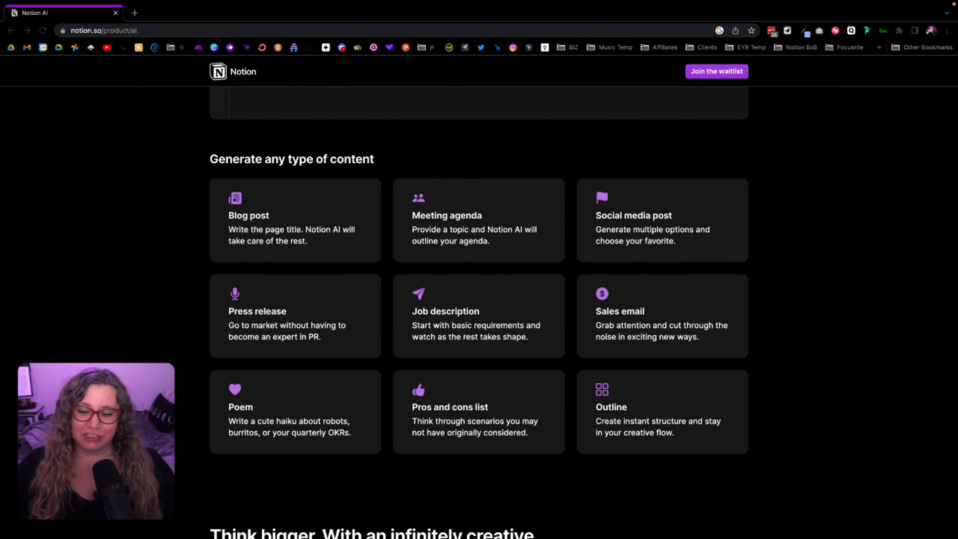
Review the Notion AI product page from the content types through brainstorming, writing and editing features to the waitlist and questions sections.
scroll(315, 490, "down", 8)
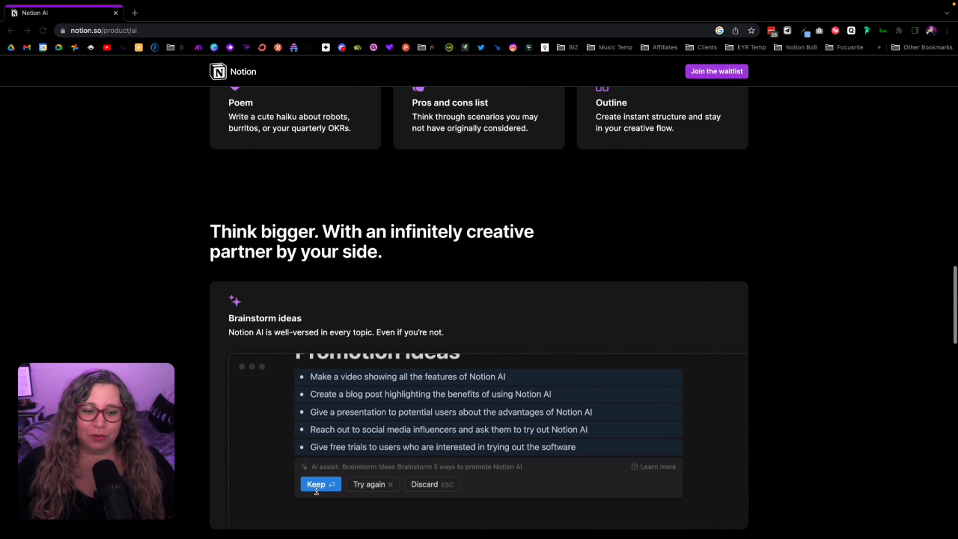
scroll(315, 491, "down", 3)
scroll(354, 287, "down", 2)
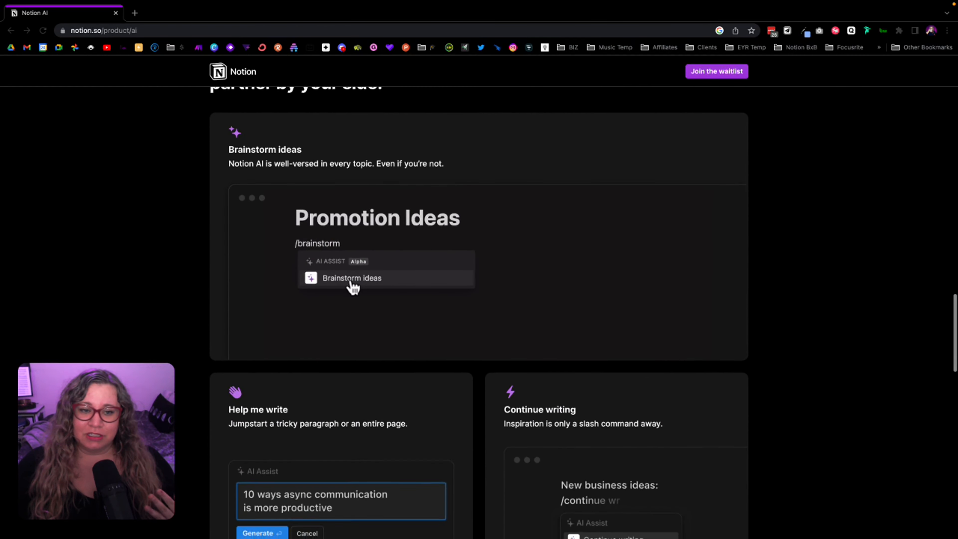
scroll(354, 287, "down", 2)
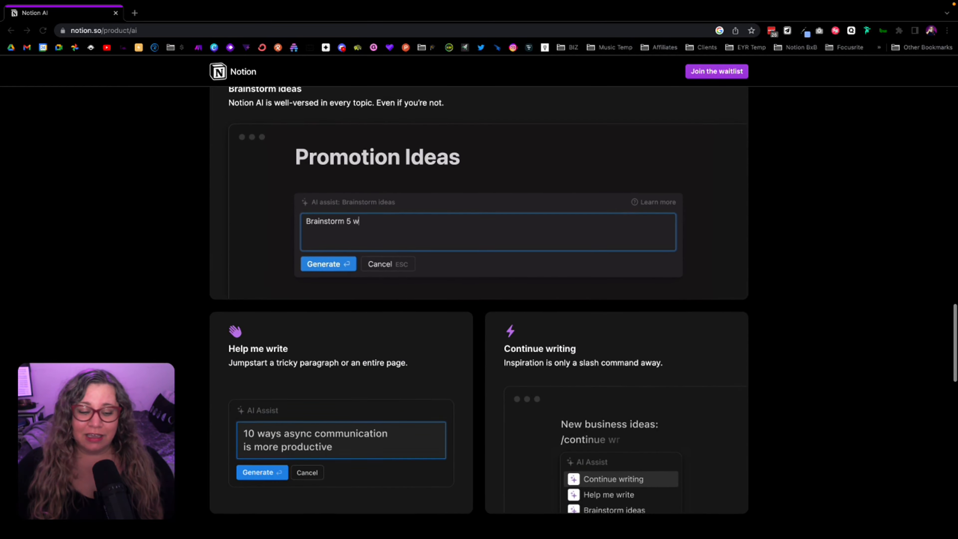
scroll(479, 313, "down", 10)
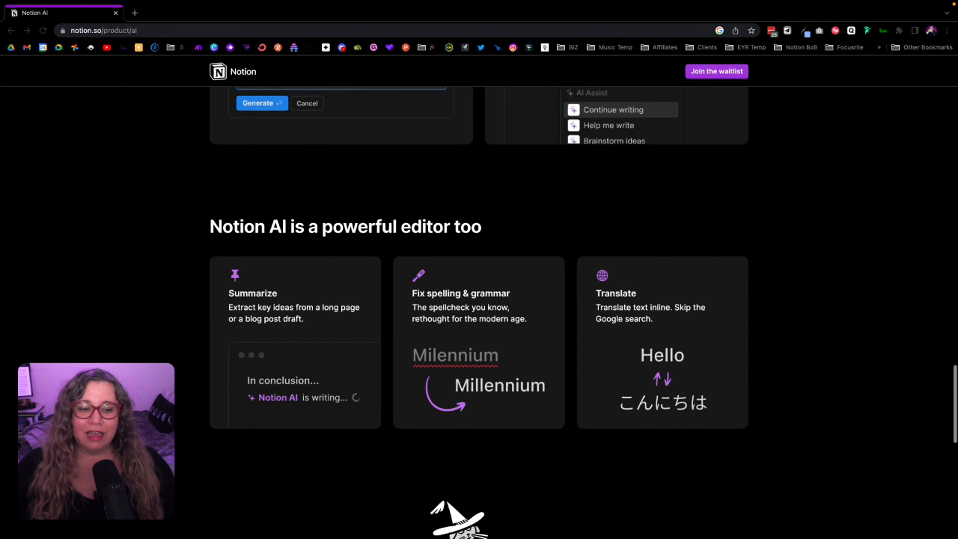
scroll(479, 313, "down", 2)
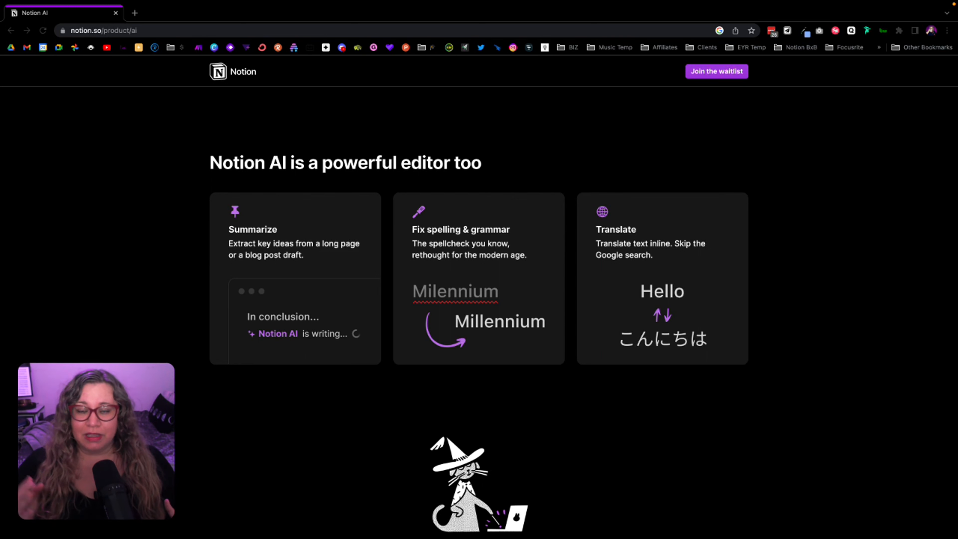
scroll(479, 314, "down", 6)
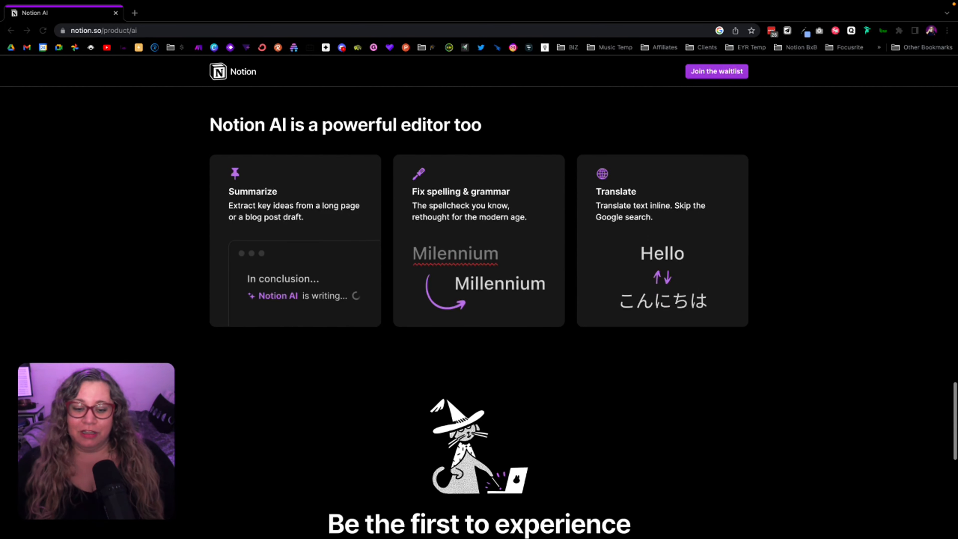
scroll(479, 313, "down", 2)
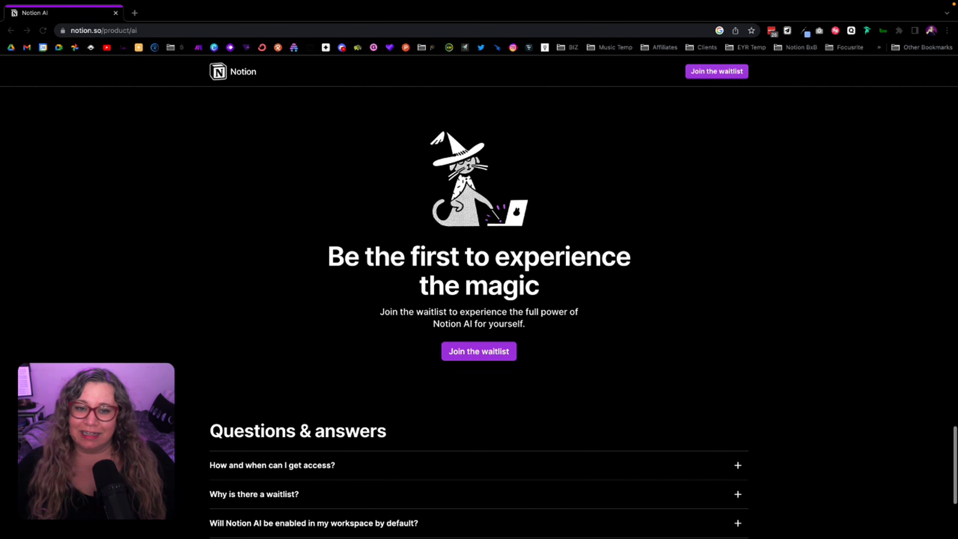
scroll(479, 313, "down", 2)
scroll(479, 314, "up", 2)
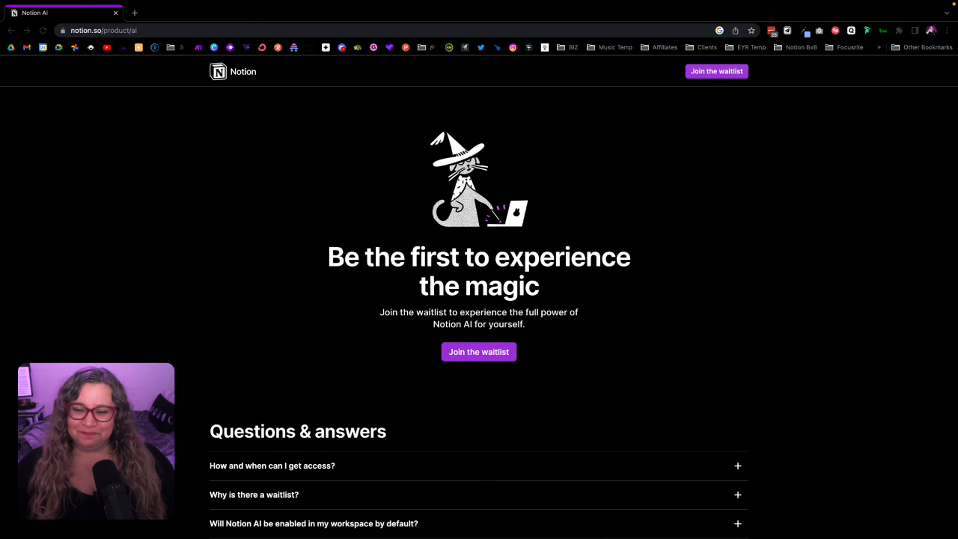
Switch to the Notion workspace, check that Enable Notion AI is on in the workspace's plan settings, and save the changes.
key("ctrl+Right")
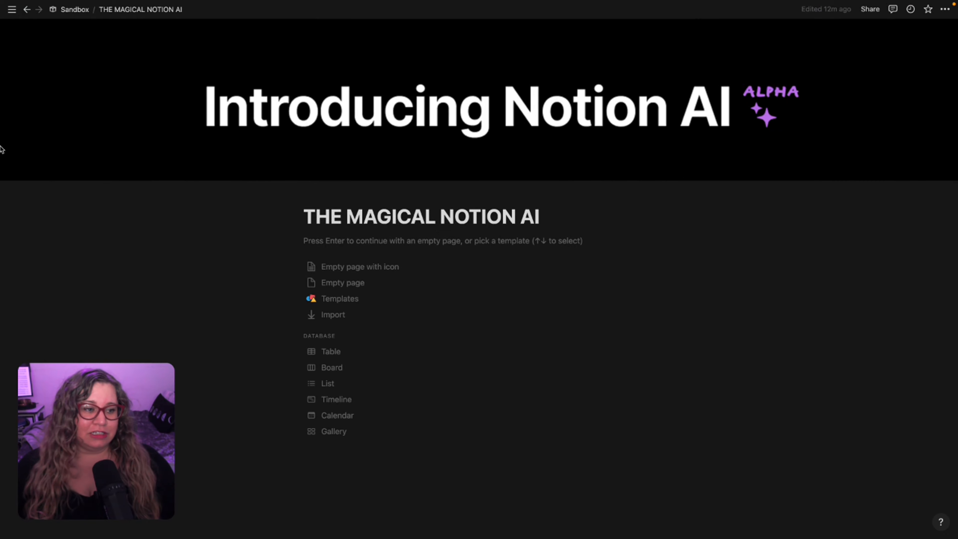
mouse_move(19, 69)
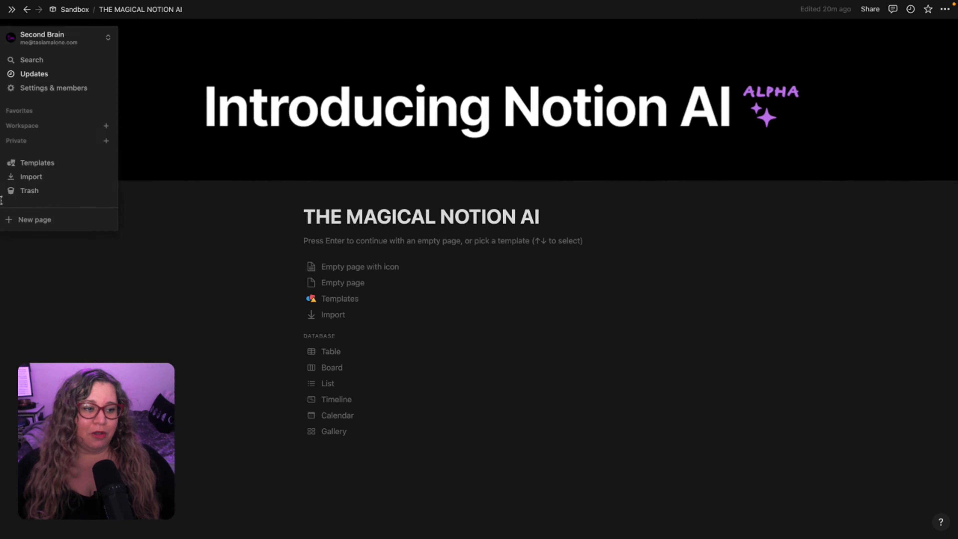
left_click(29, 89)
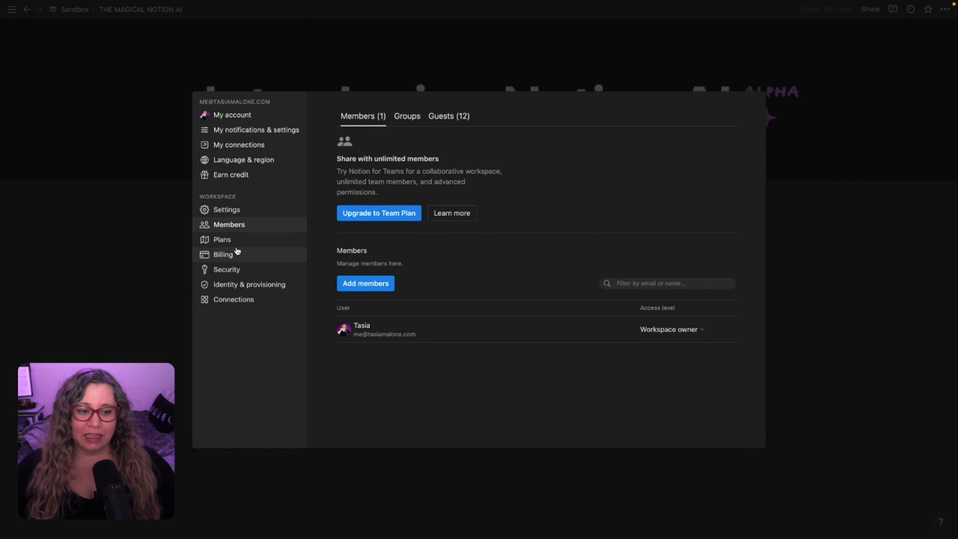
left_click(225, 241)
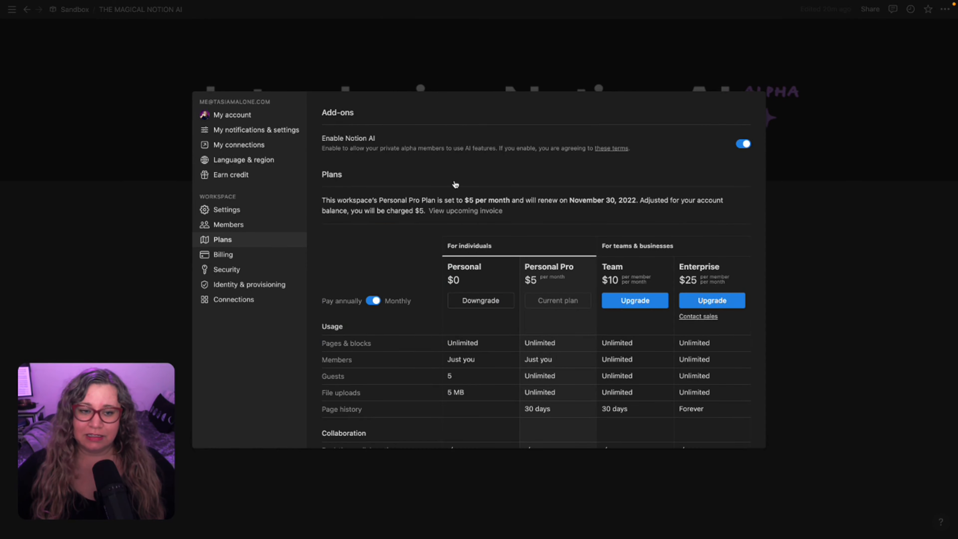
left_click_drag(323, 140, 378, 140)
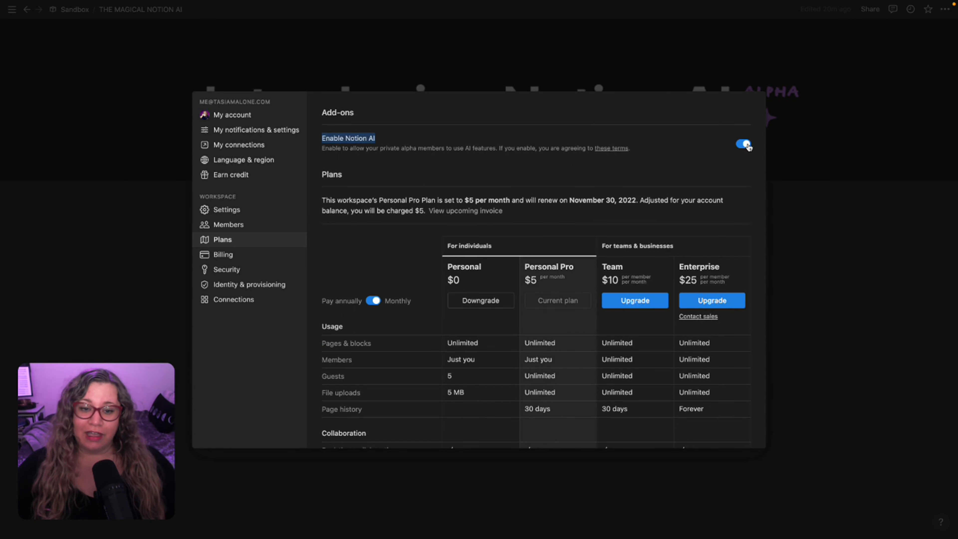
left_click(769, 184)
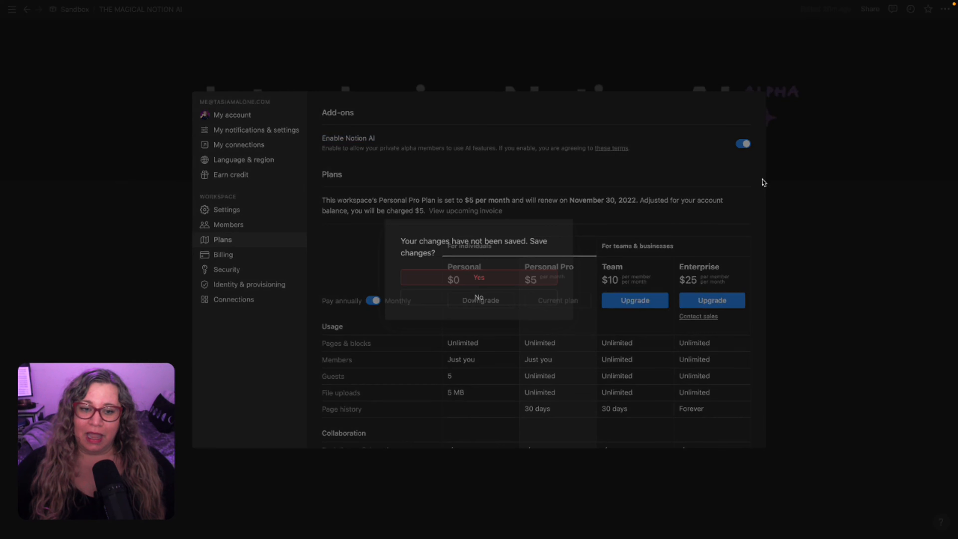
left_click(476, 278)
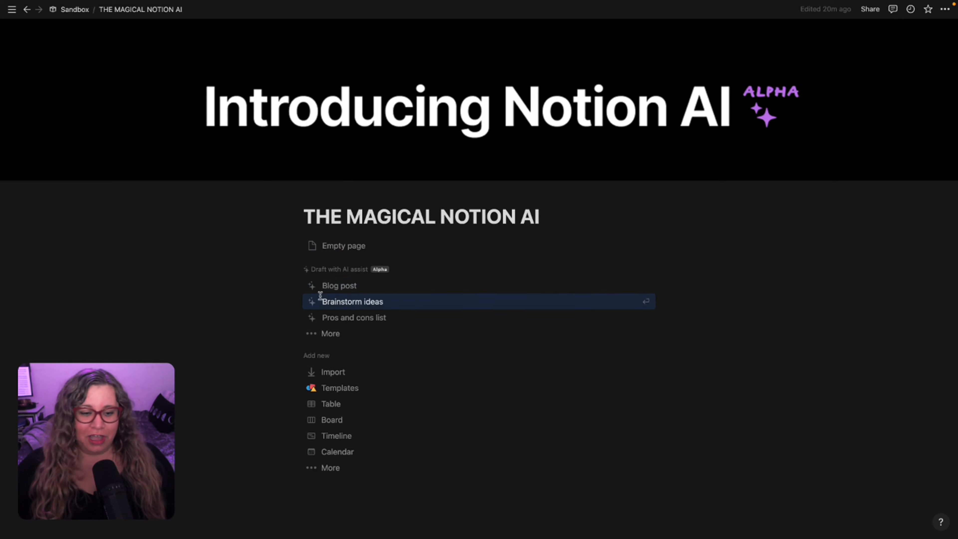
Generate an AI blog post draft from the prompt "What is music performance anxiety and how can I overcome it?".
left_click(336, 290)
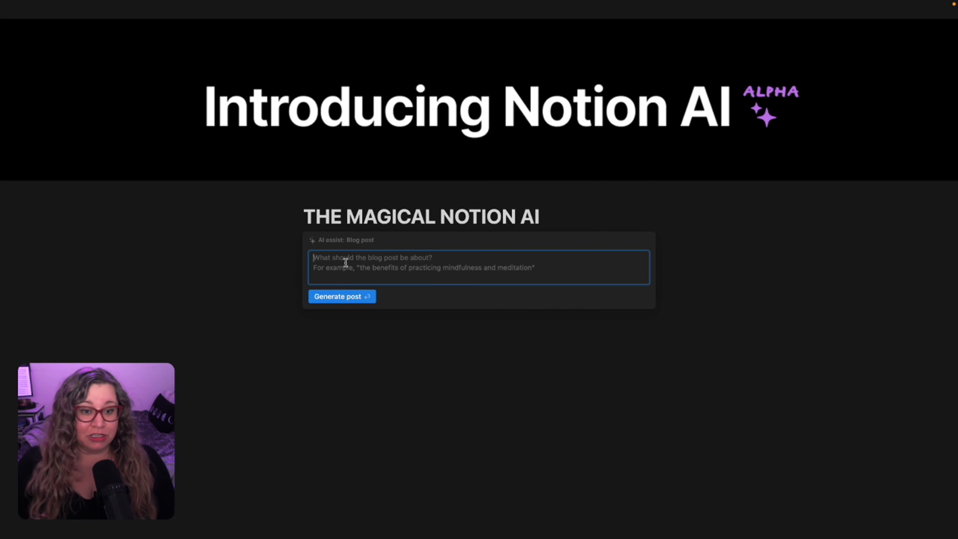
type("What is music performance anxiety and how can I overcome it?")
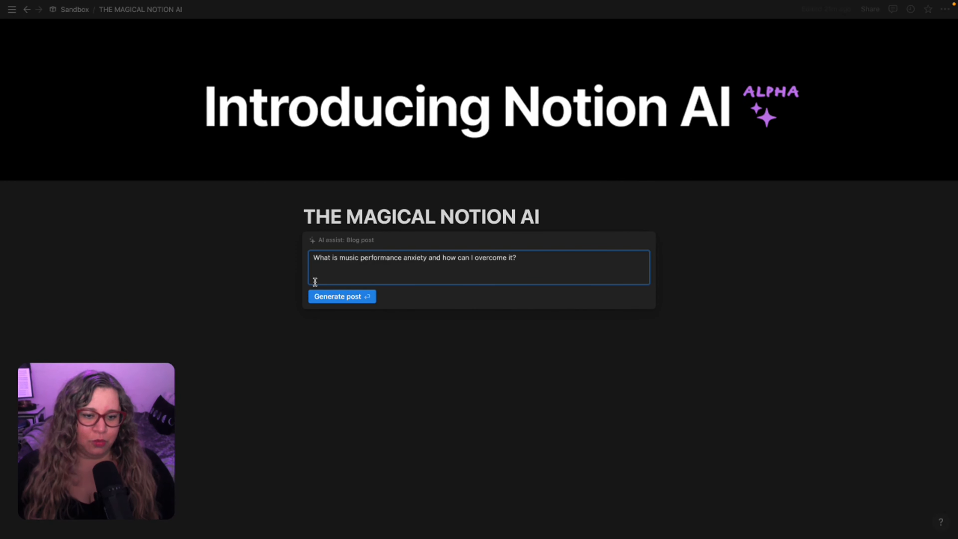
left_click(342, 297)
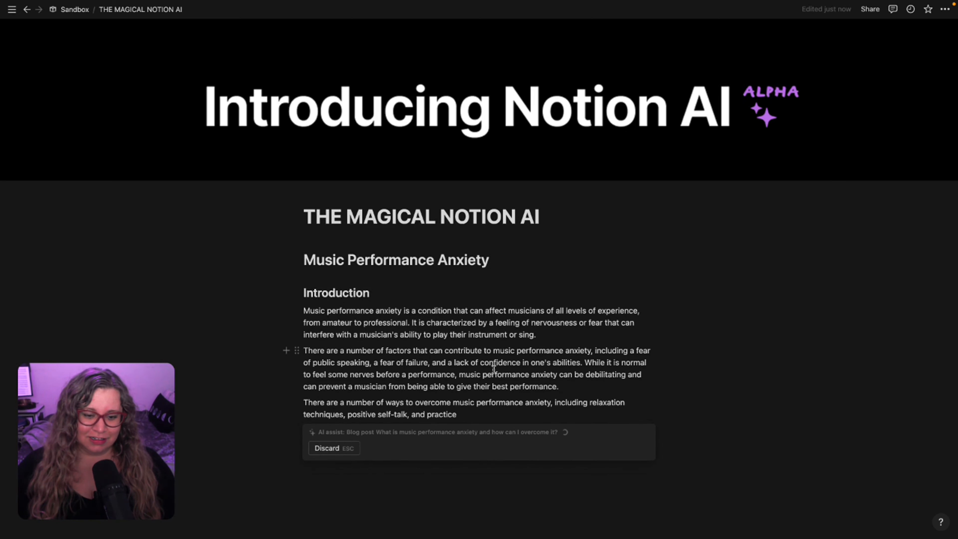
Have AI assist try again and rewrite the blog post draft from the same prompt.
scroll(686, 372, "down", 2)
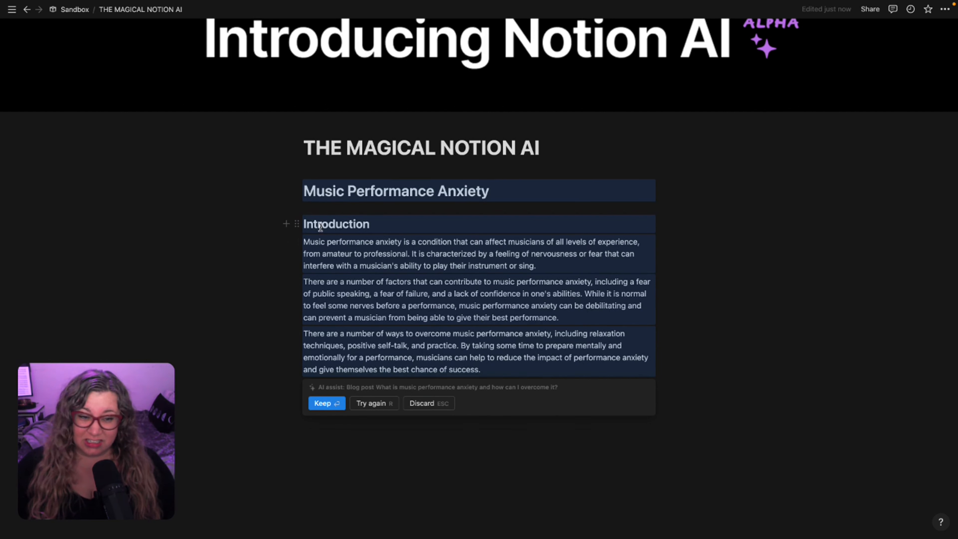
left_click(371, 403)
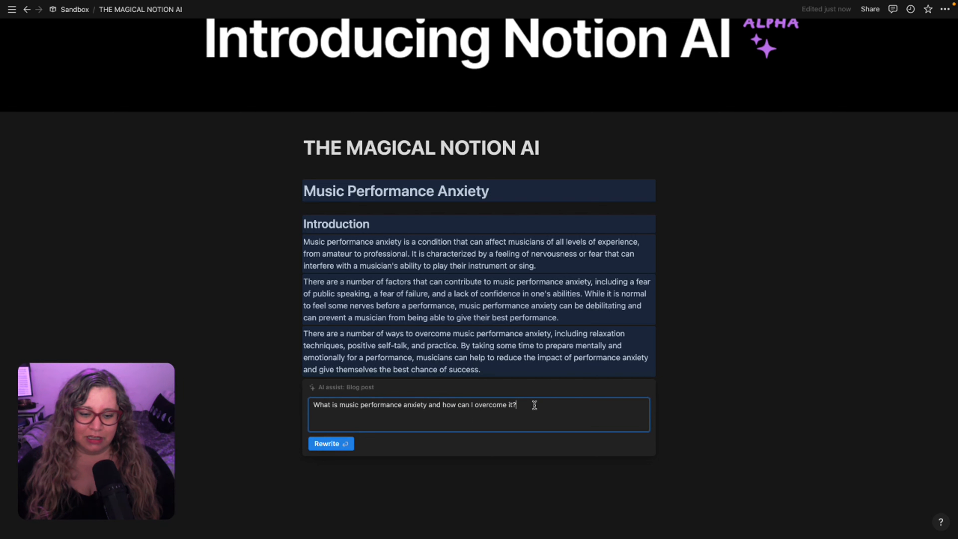
left_click(331, 443)
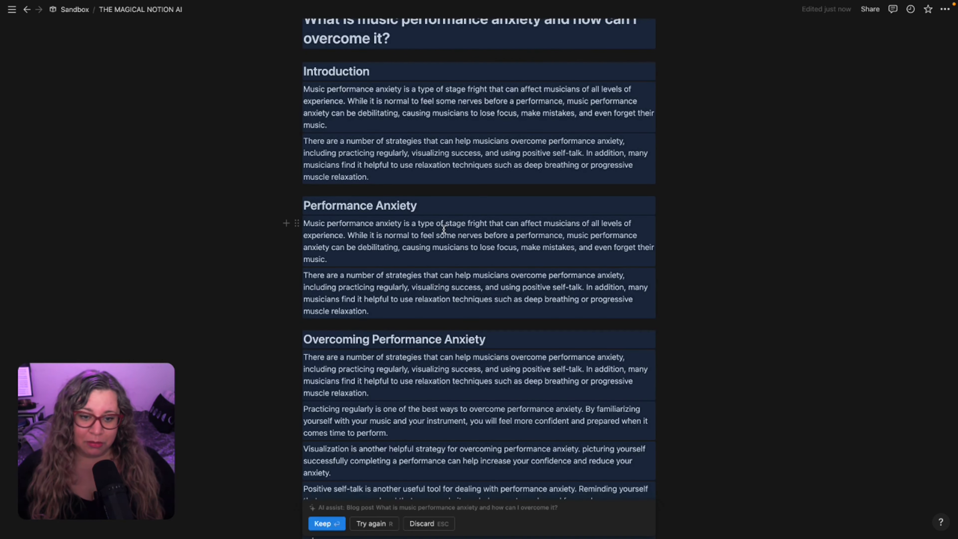
Read through the rewritten music performance anxiety blog post and keep it on the page.
scroll(695, 327, "down", 3)
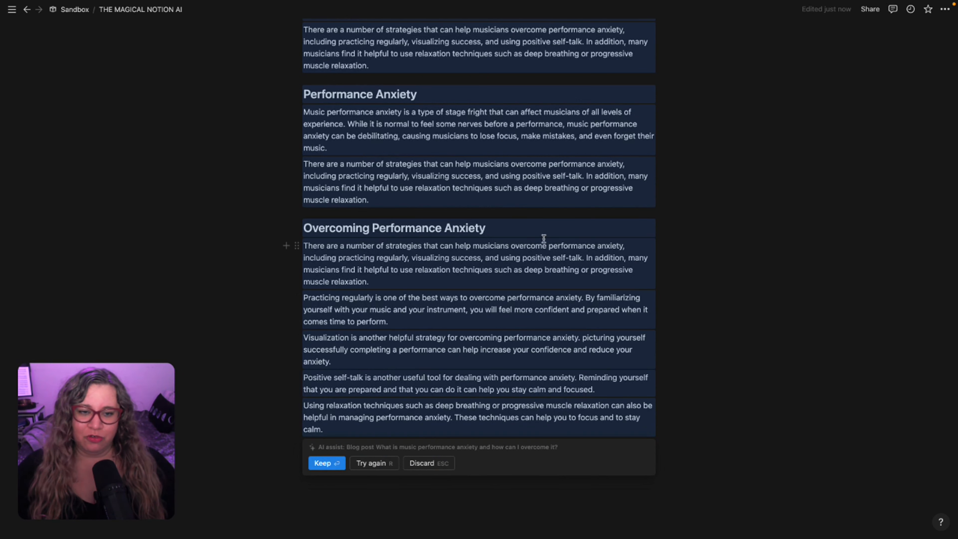
scroll(549, 242, "up", 4)
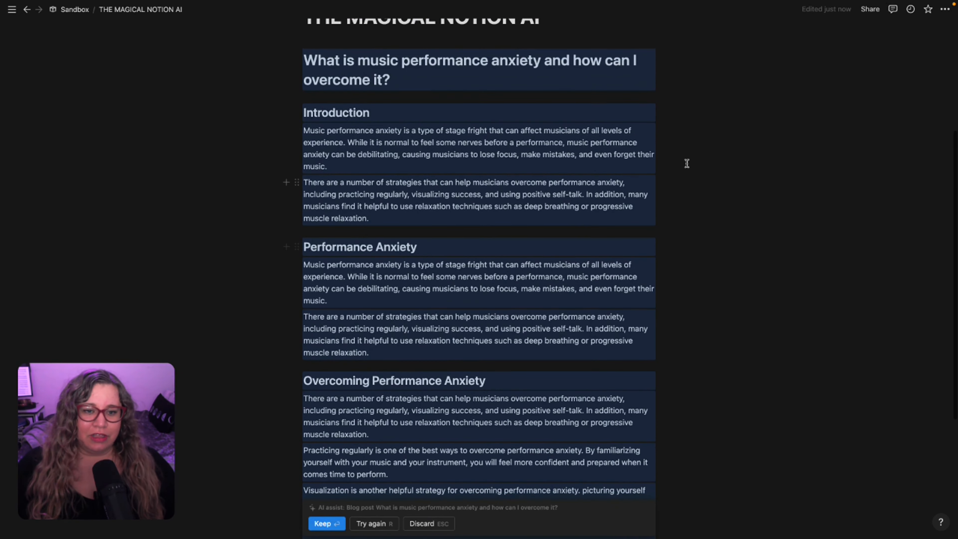
scroll(414, 143, "down", 1)
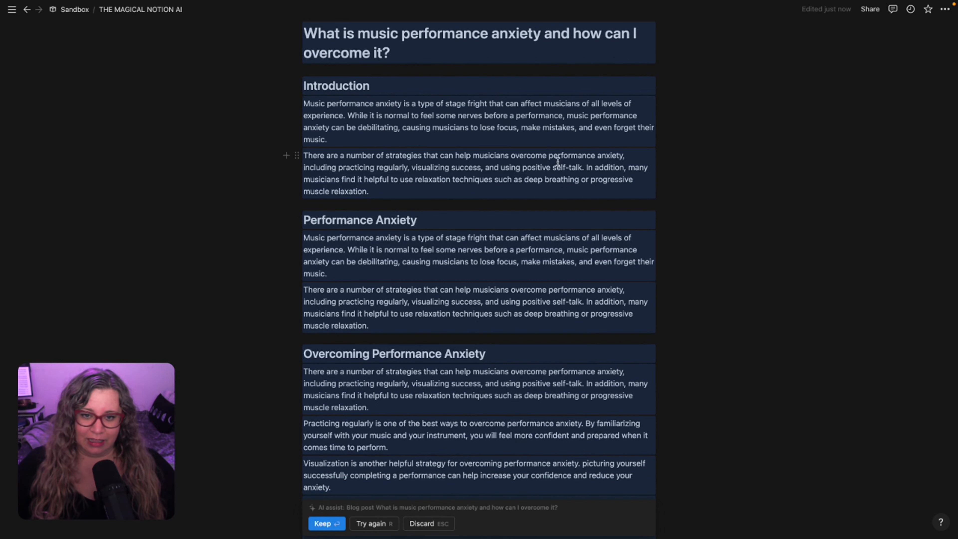
scroll(464, 185, "down", 1)
scroll(515, 193, "up", 2)
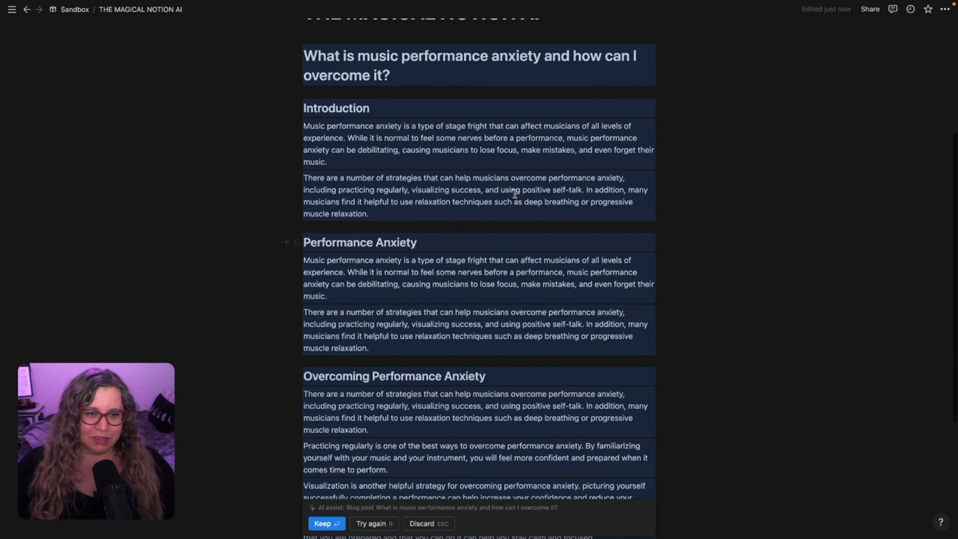
scroll(515, 193, "up", 2)
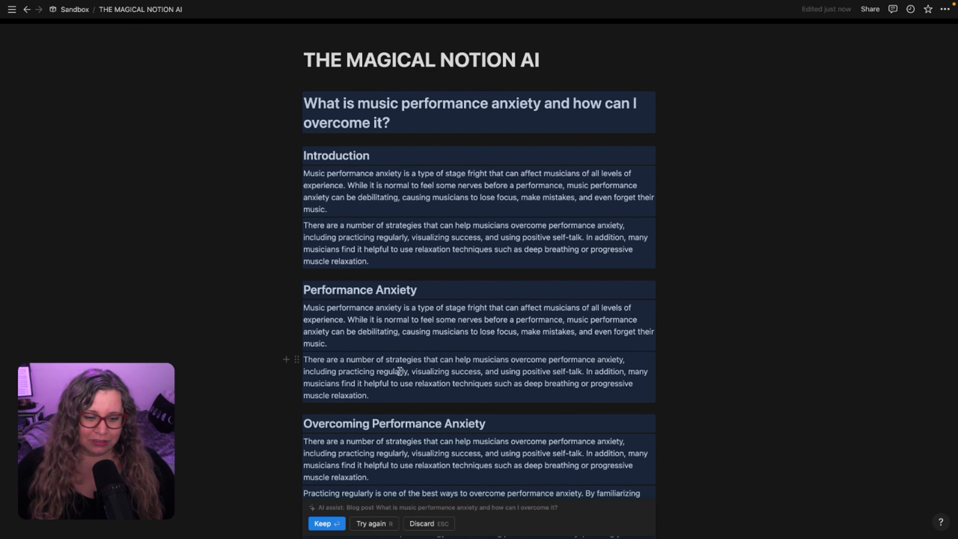
scroll(400, 371, "down", 10)
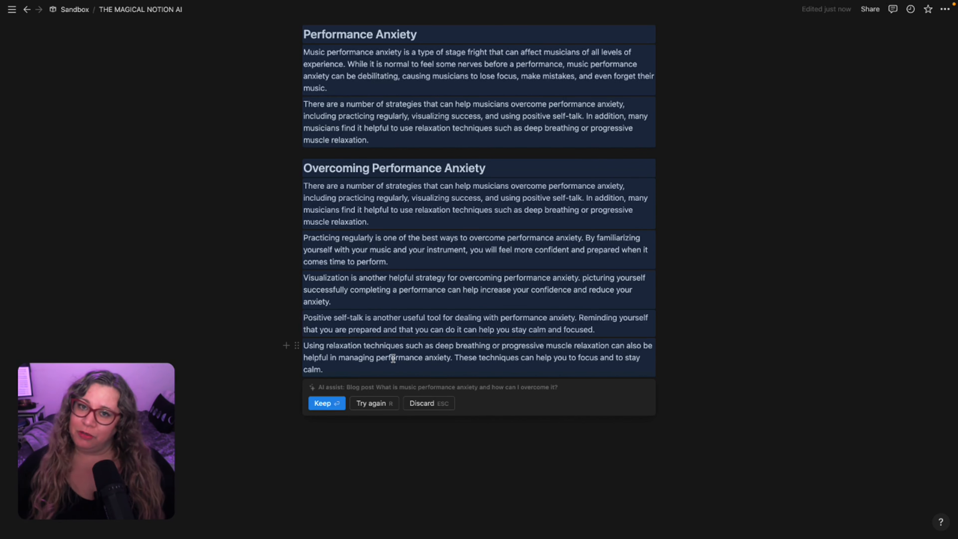
left_click(327, 403)
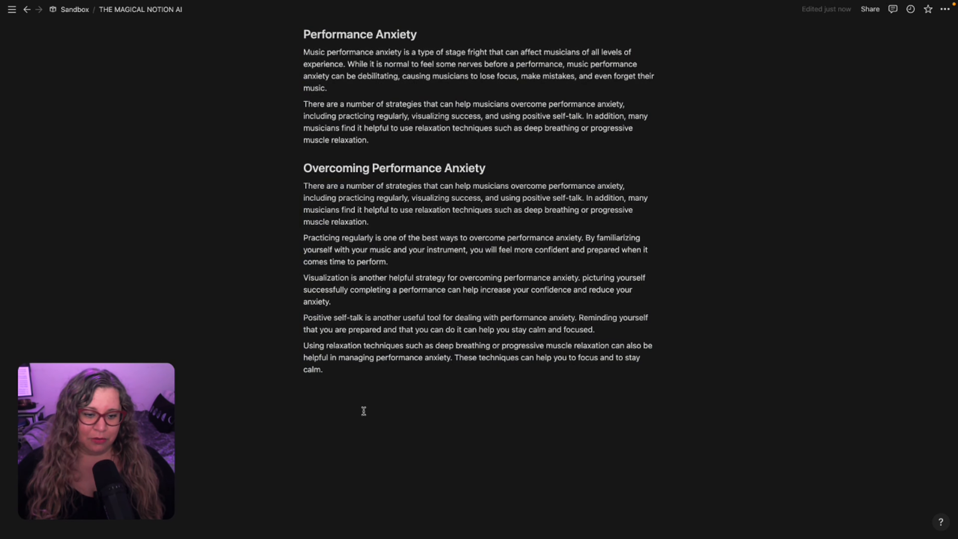
Generate another blog post with AI assist's Help me write from the prompt "write a blog post about overcoming music performance anxiety" and keep it below the first.
scroll(351, 396, "up", 10)
left_click_drag(389, 160, 304, 141)
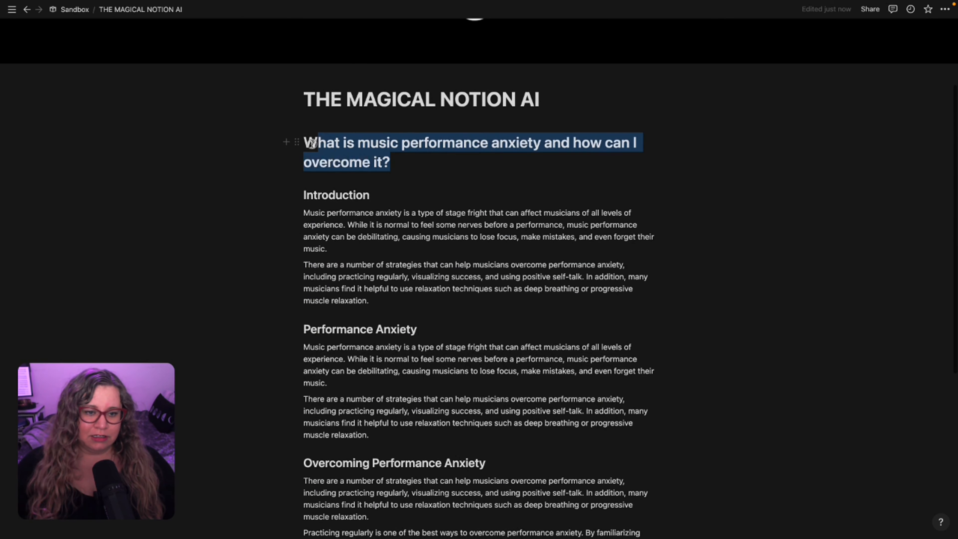
scroll(403, 407, "down", 8)
left_click(402, 407)
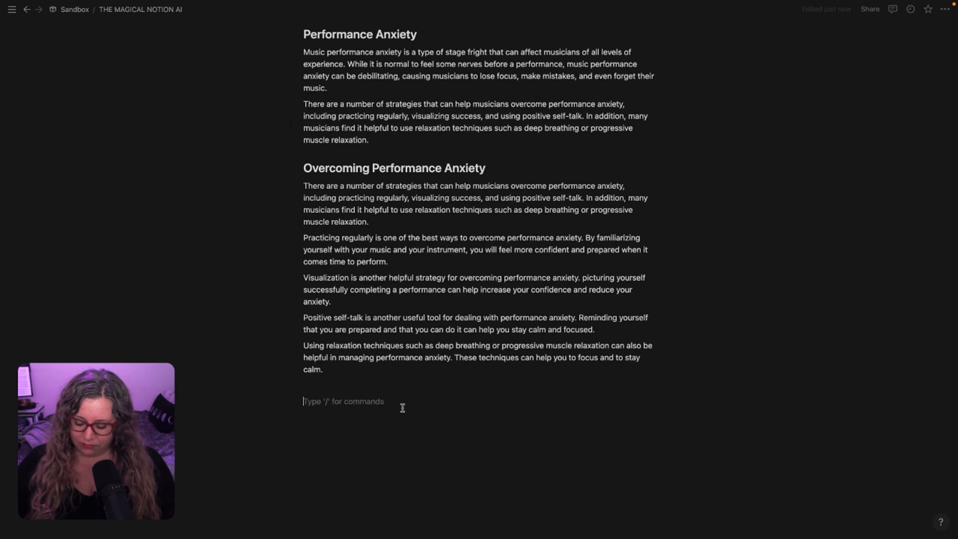
type("/")
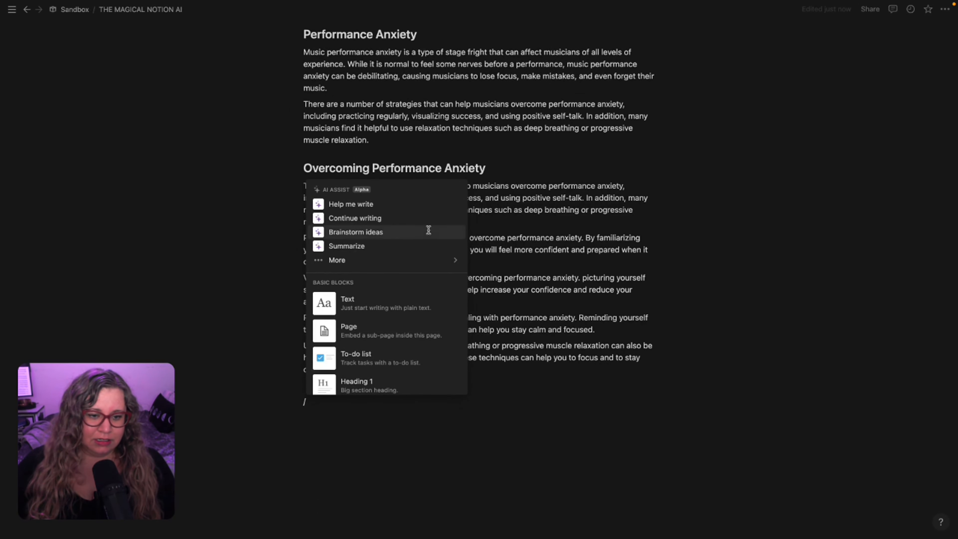
left_click(348, 204)
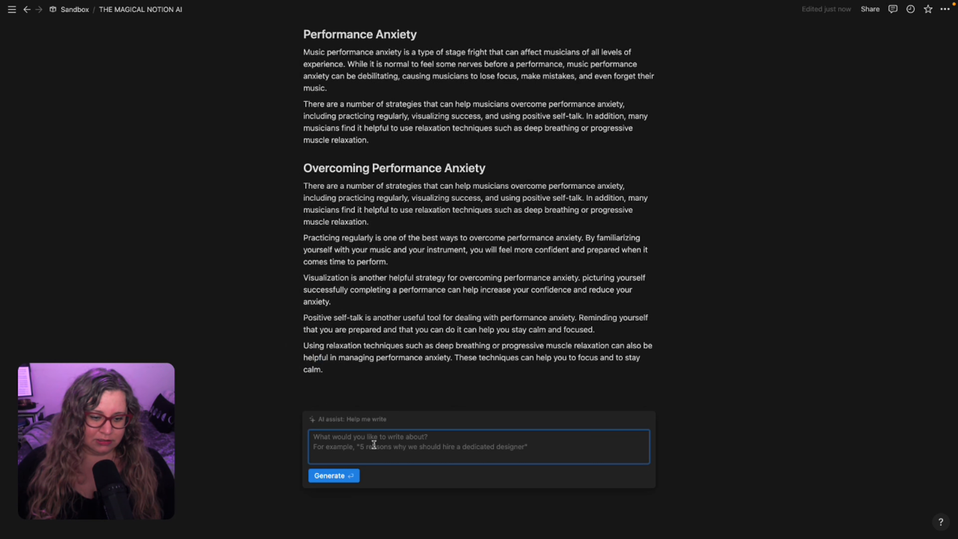
type("write a blog post about")
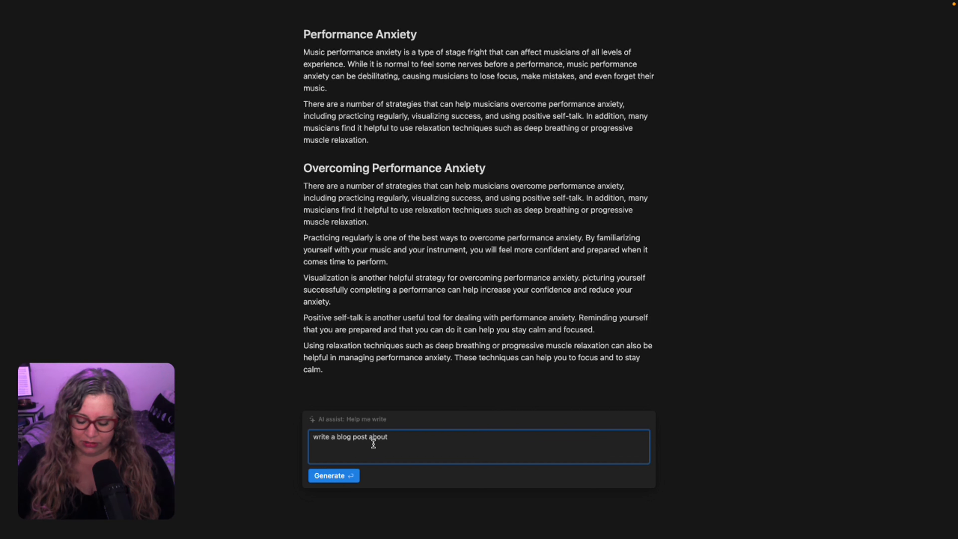
type(" overcoming pe")
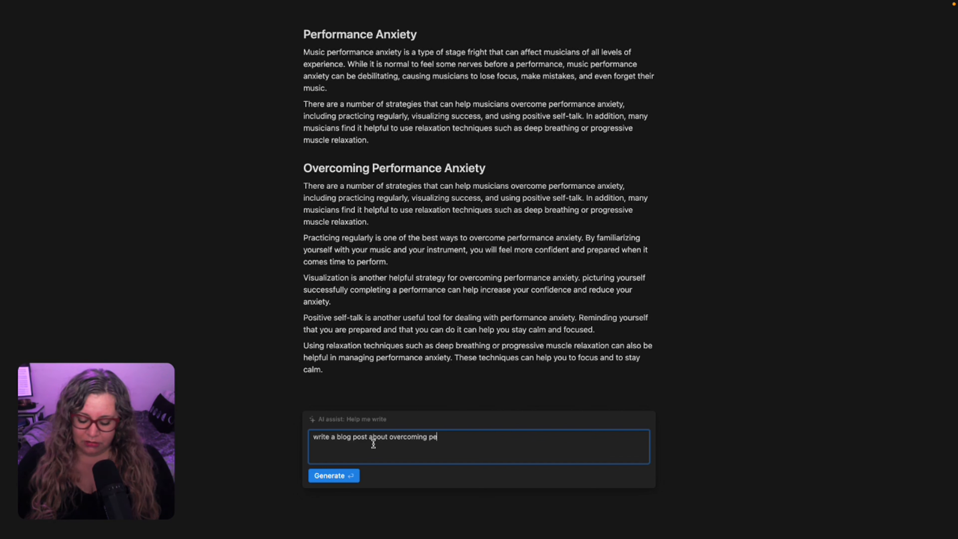
key("BackSpace")
key("BackSpace")
type("music performance anxi")
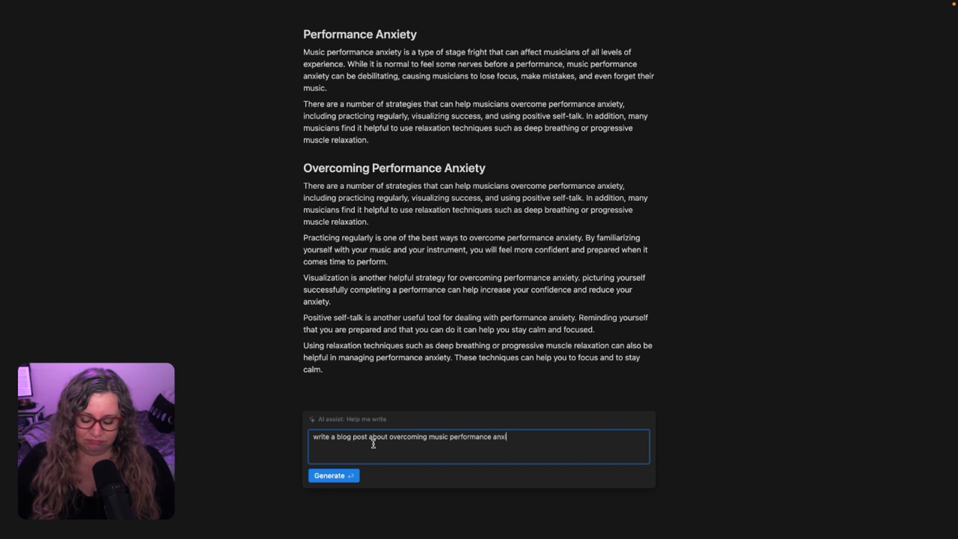
type("teyty")
key("Return")
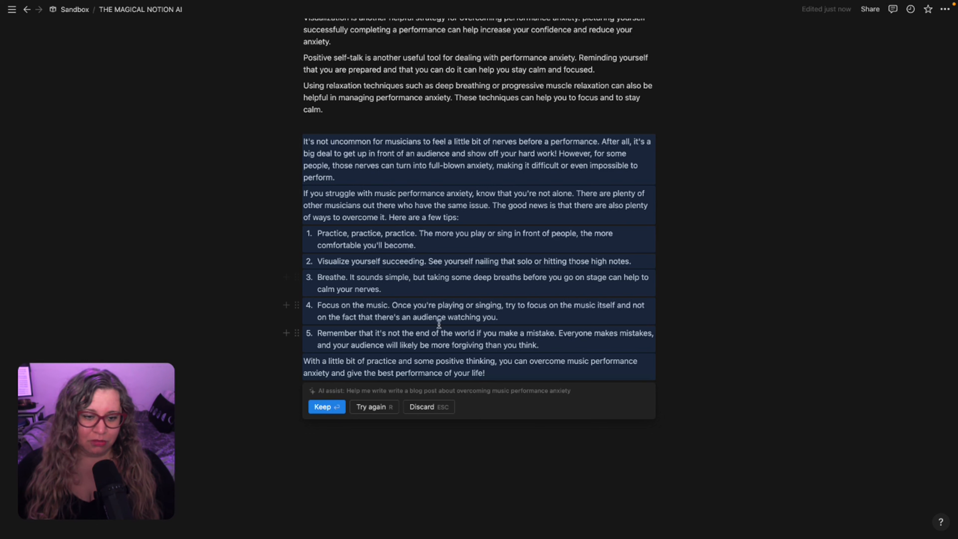
left_click(332, 408)
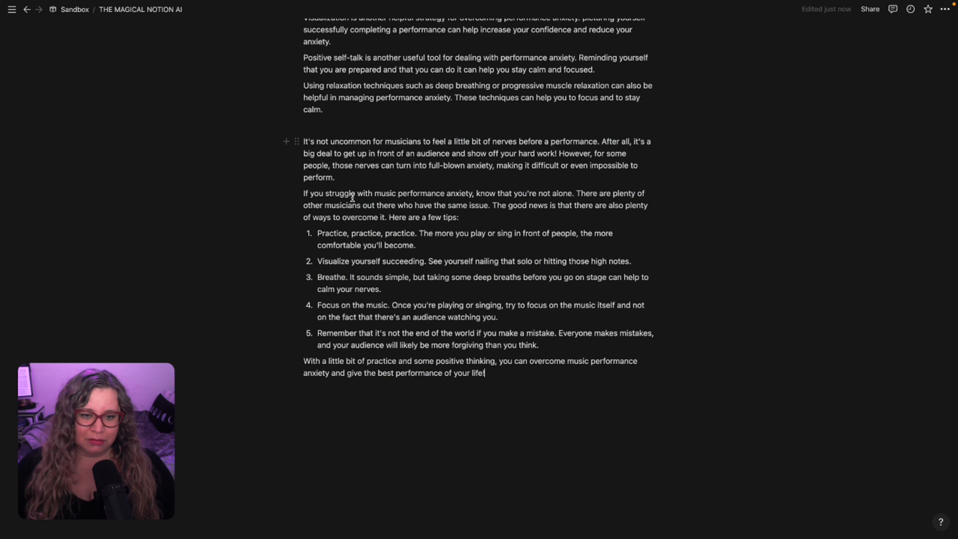
Brainstorm ideas below both posts from "what is a good name for a newsletter about using mindfulness to develop mental resilience as a musician" and keep them.
scroll(371, 275, "up", 3)
scroll(370, 275, "up", 5)
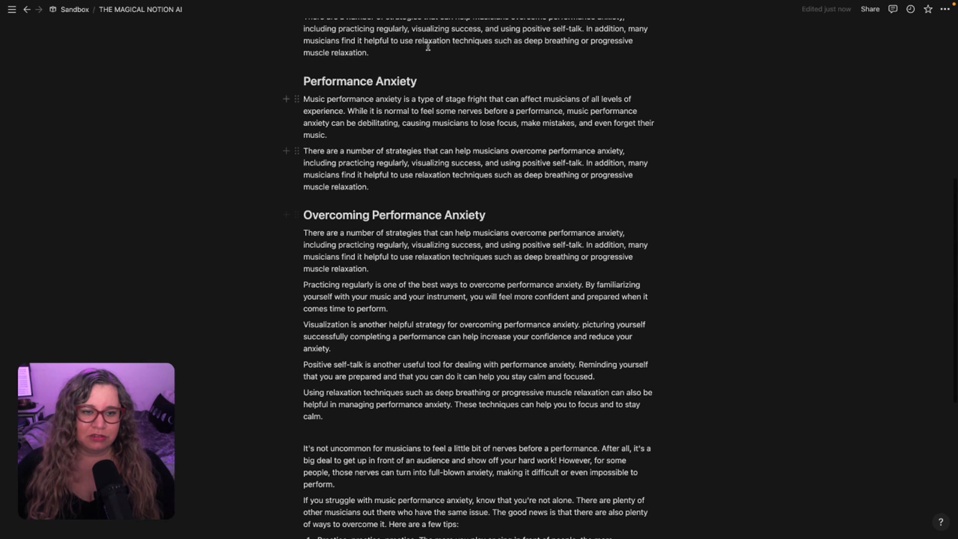
scroll(387, 398, "down", 1)
scroll(384, 394, "up", 8)
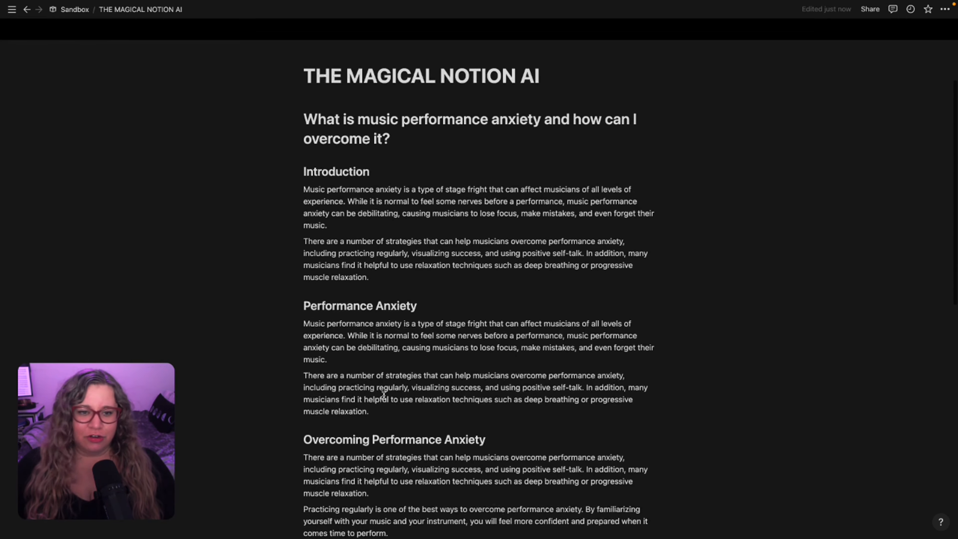
scroll(389, 393, "down", 15)
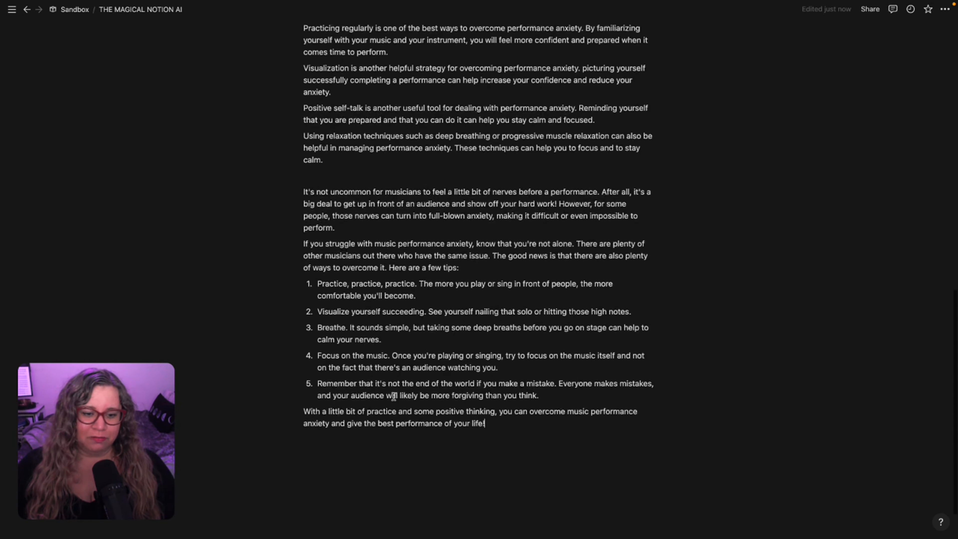
left_click(373, 411)
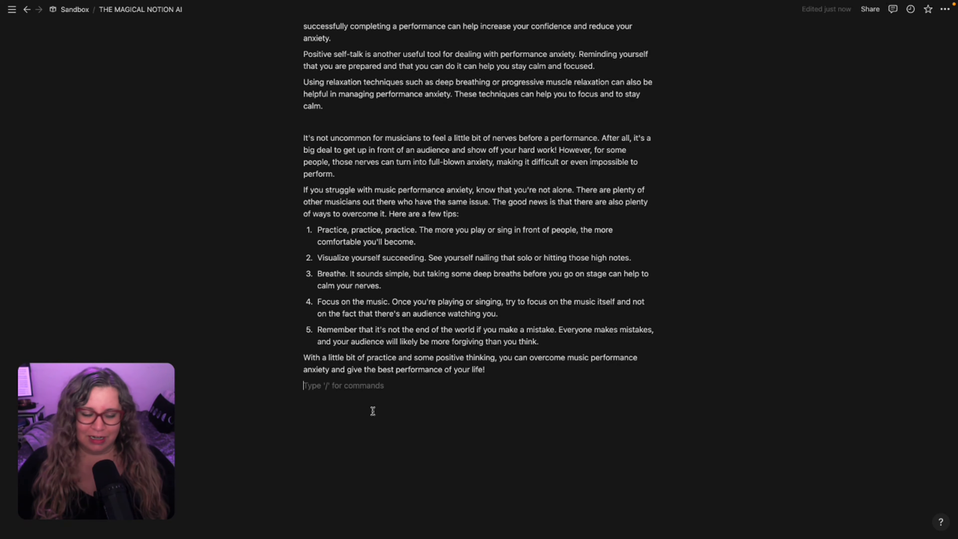
key("Return")
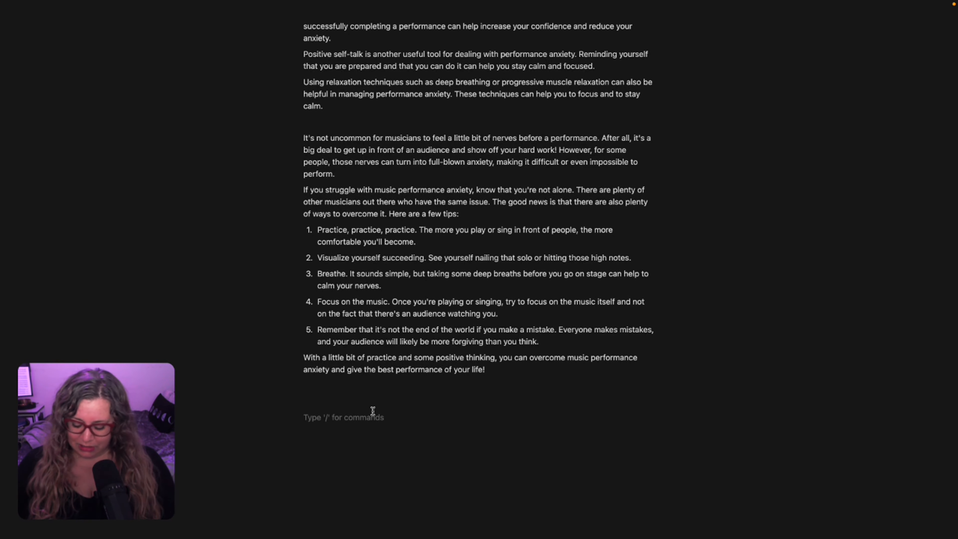
type("/")
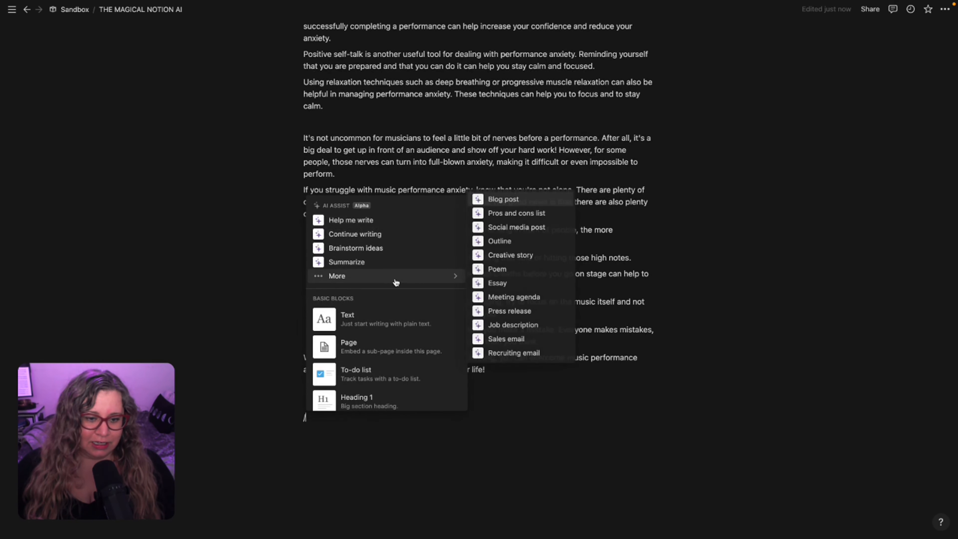
left_click(352, 252)
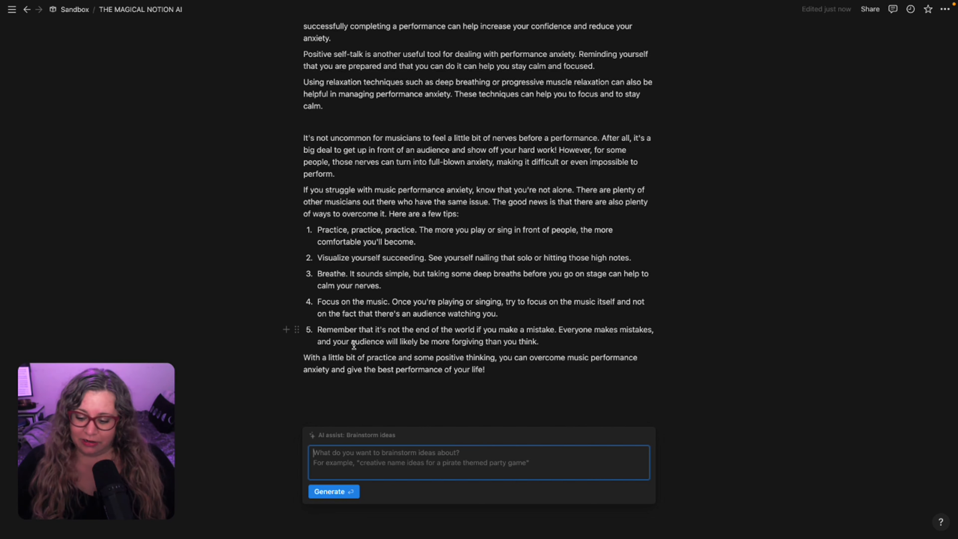
type("what is a good name for a newsletter about using mindfulness to develop mental resilience as a musician")
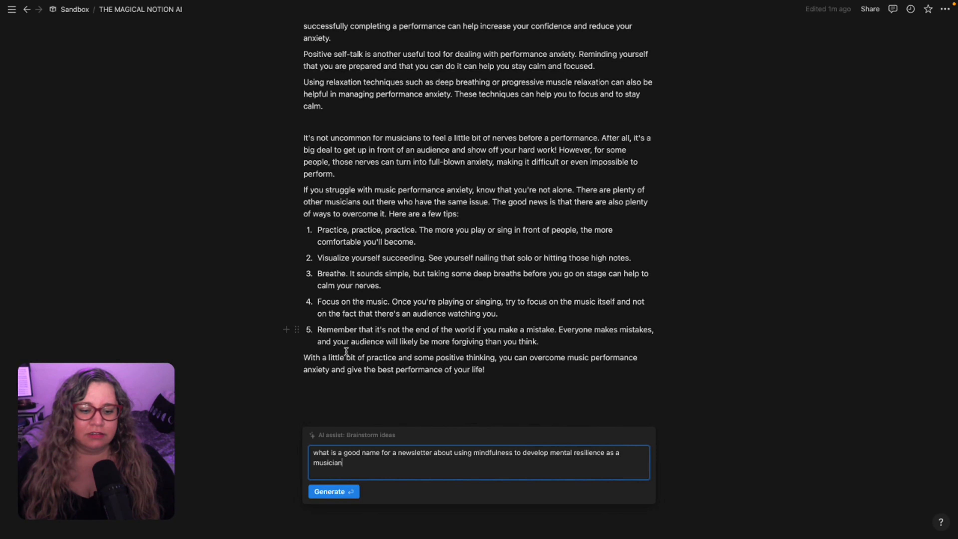
scroll(361, 470, "down", 2)
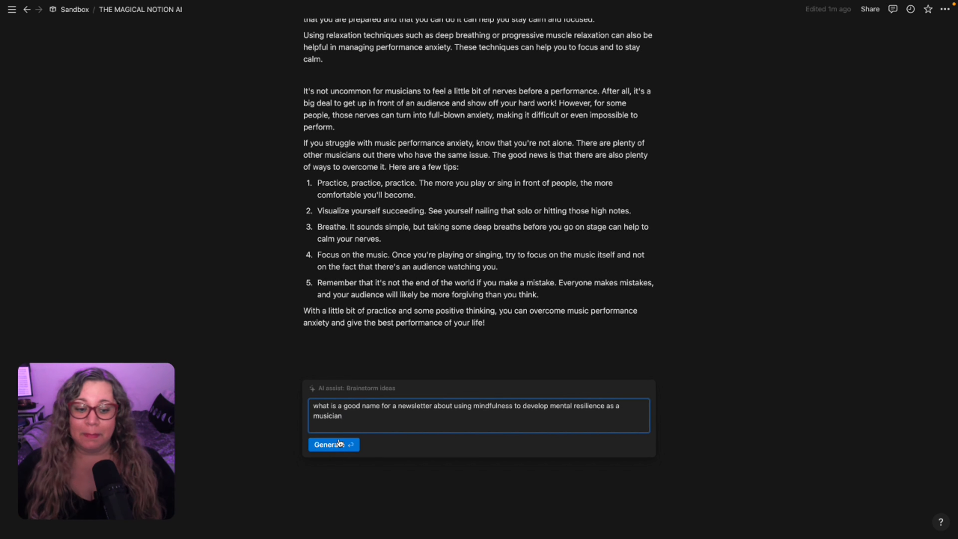
left_click(334, 446)
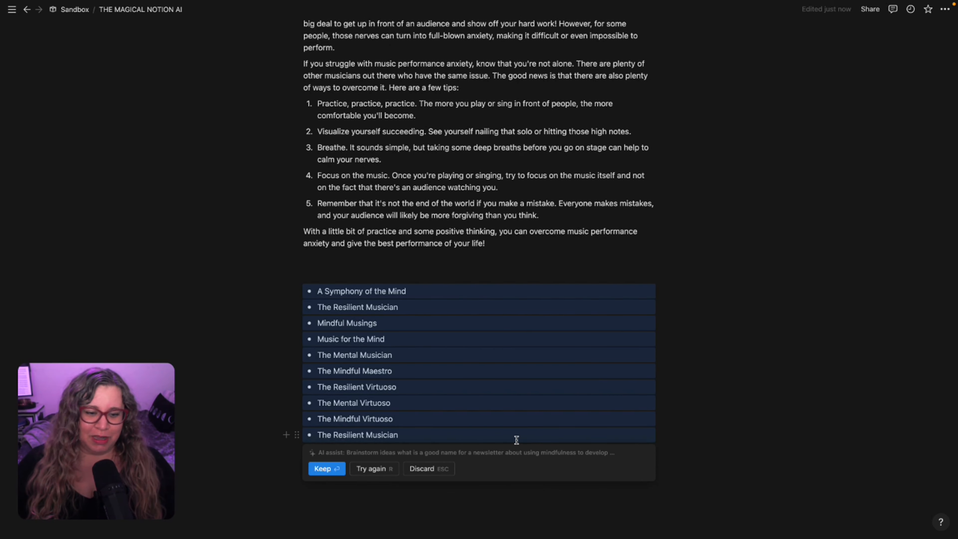
left_click(335, 470)
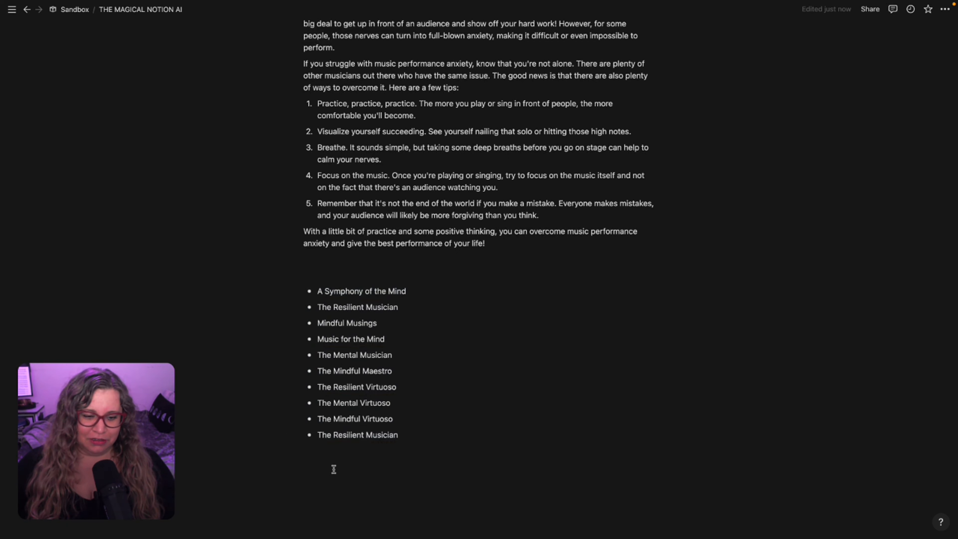
Brainstorm more ideas below the list with the prompt "name for a newsletter about developing mindfulness as a musician" and keep them.
key("BackSpace")
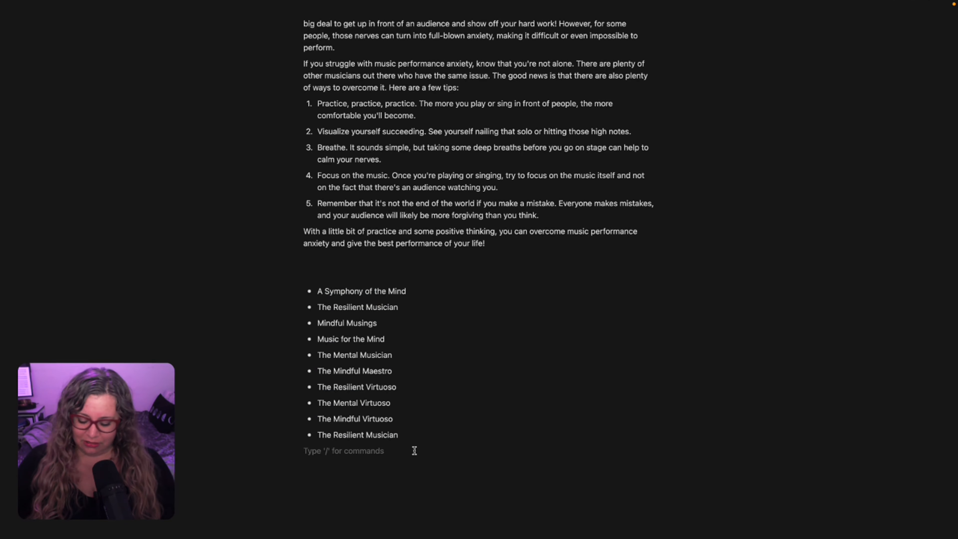
type("/brain")
key("Return")
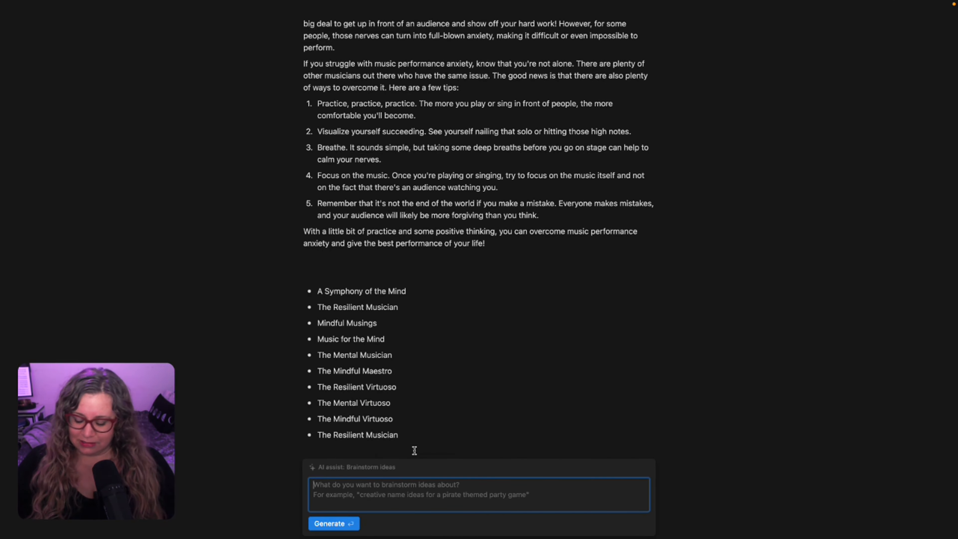
type("name for a newsletter about developing mindfulness as a musician")
scroll(414, 451, "down", 2)
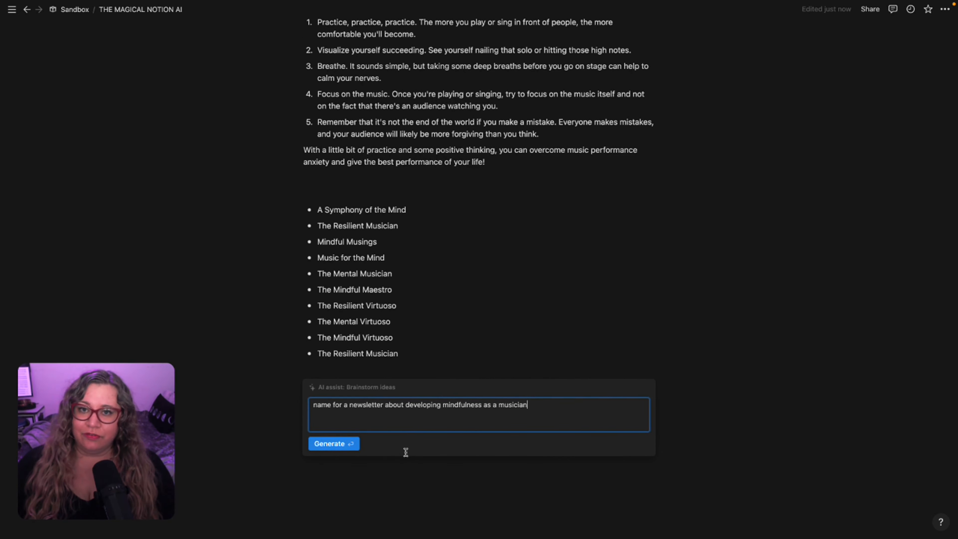
left_click(332, 446)
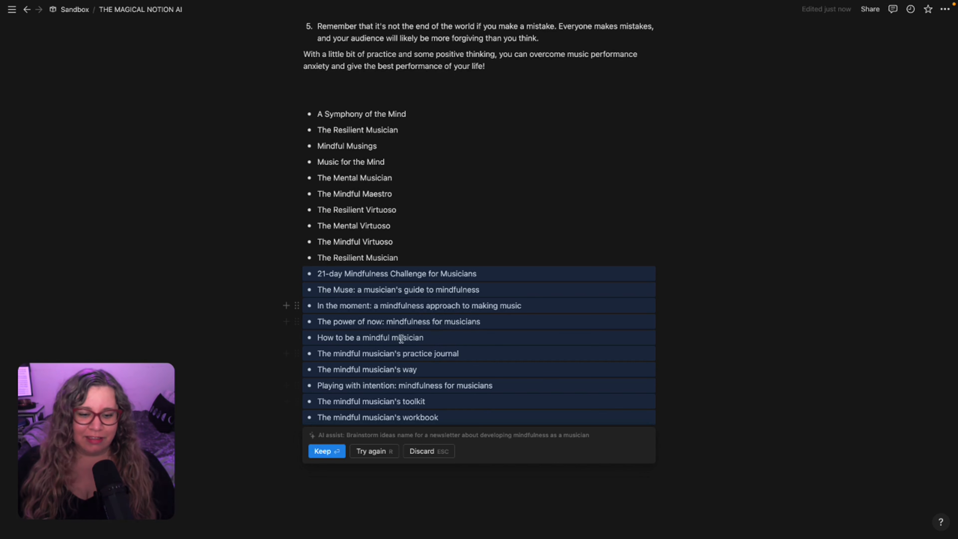
left_click(320, 451)
scroll(388, 415, "down", 2)
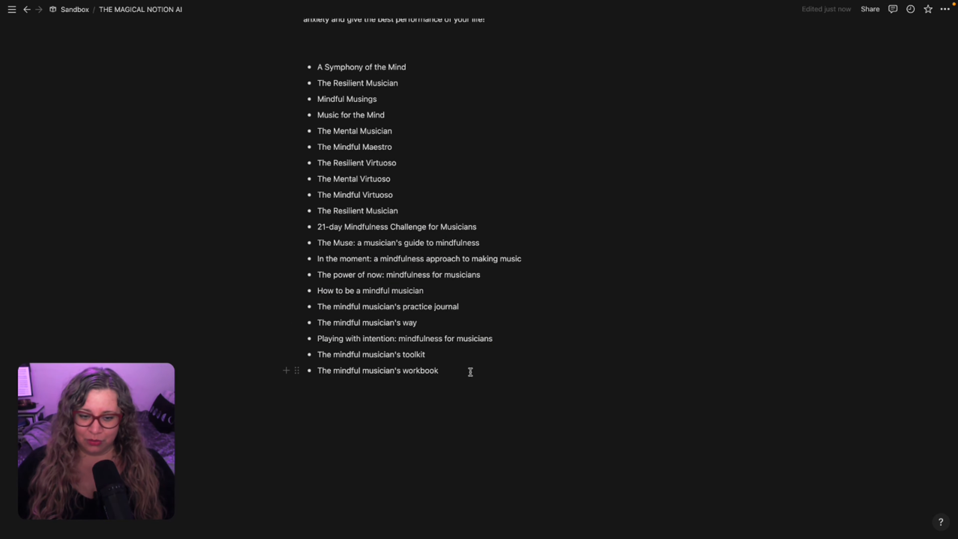
Start a new block below the newsletter name list and bring up the AI assist commands there.
key("Return")
key("Return")
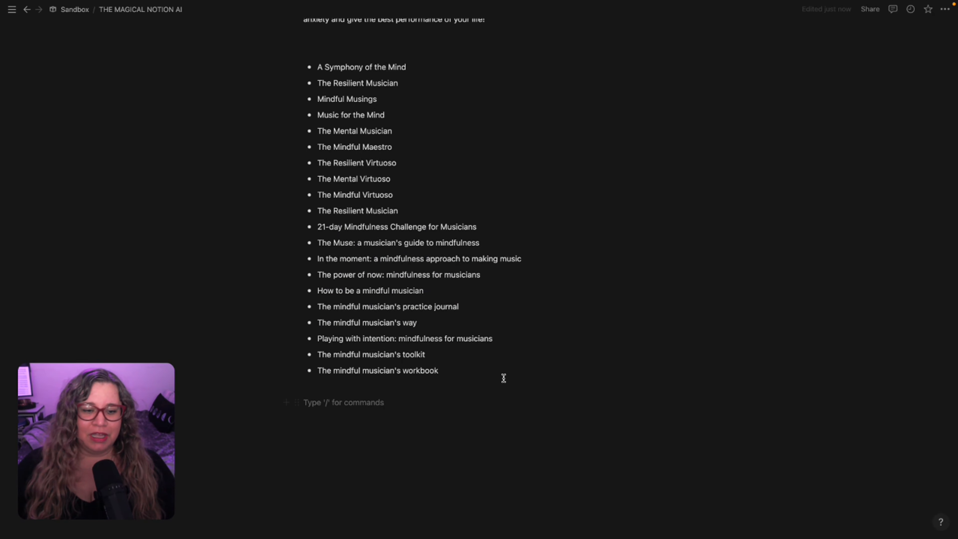
left_click(447, 163)
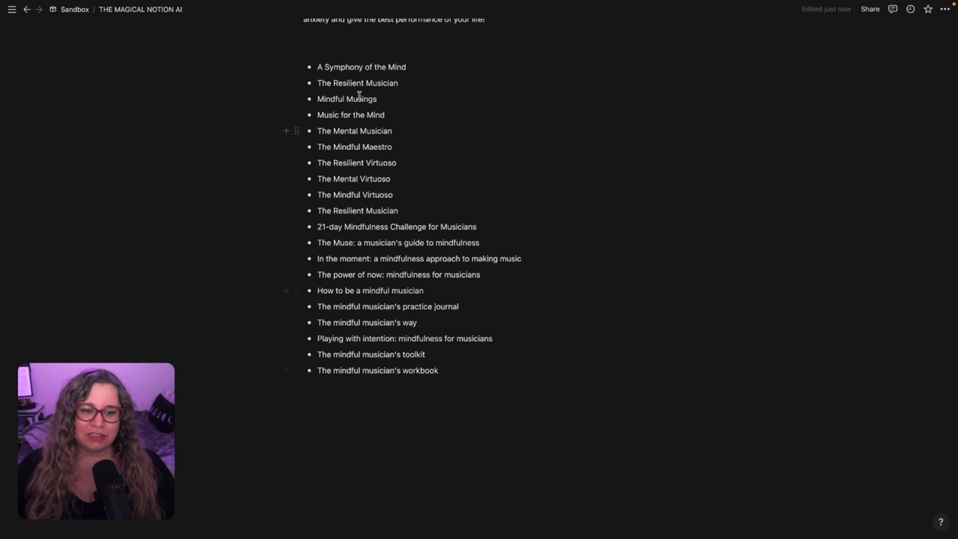
left_click(318, 402)
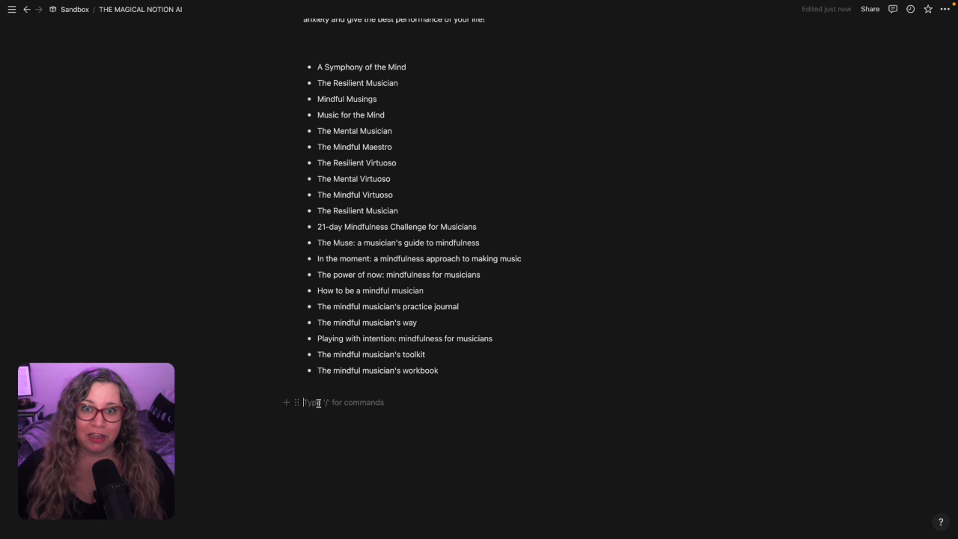
scroll(374, 400, "down", 1)
type("/")
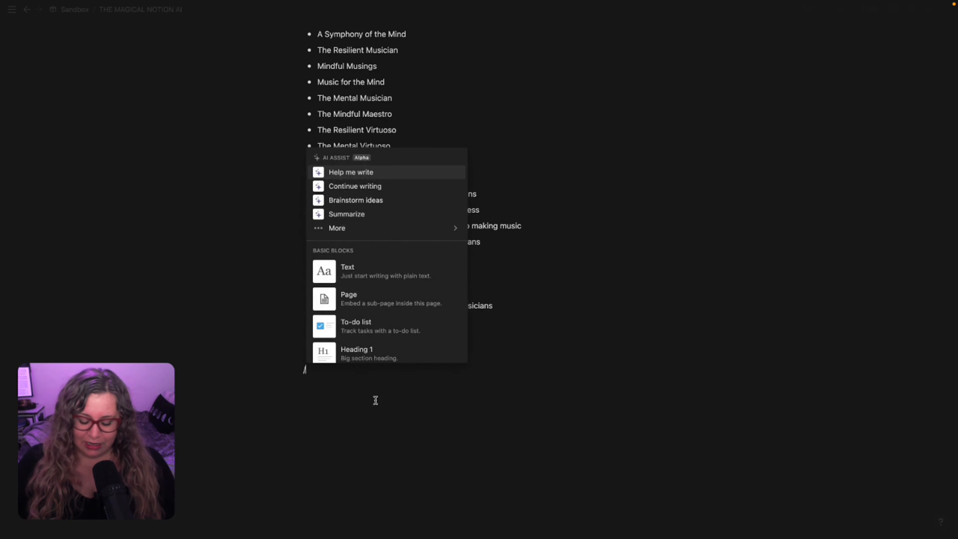
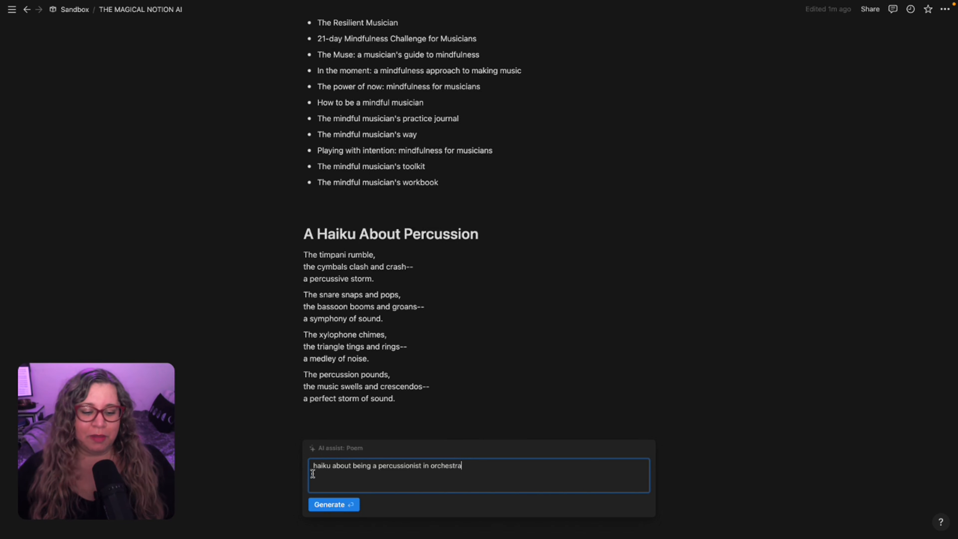
Generate the AI poem from the prompt "haiku about being a percussionist in orchestra" and keep it on the page.
left_click(335, 508)
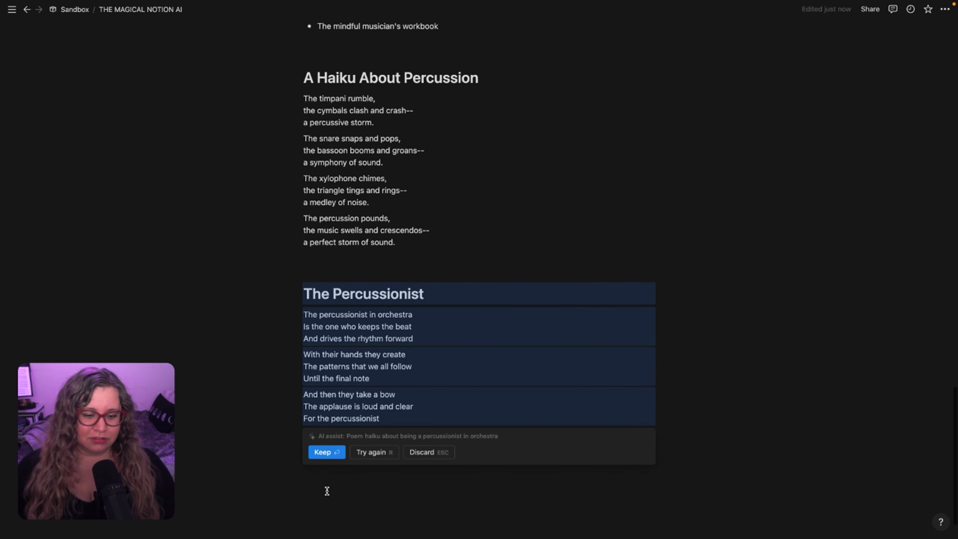
left_click(327, 452)
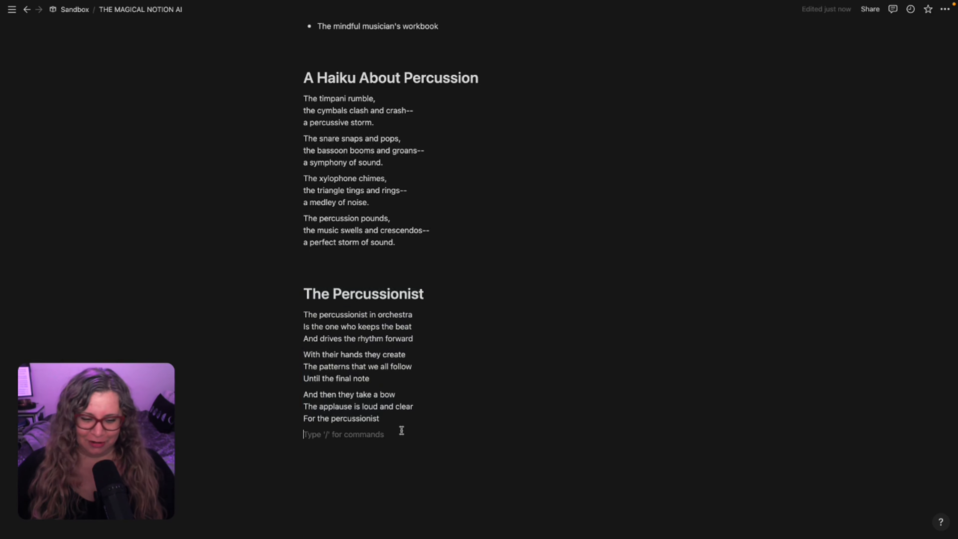
Generate another AI poem below the last one from the prompt "write a haiku about being a percussionist in an orchestra".
key("Return")
type("/poem")
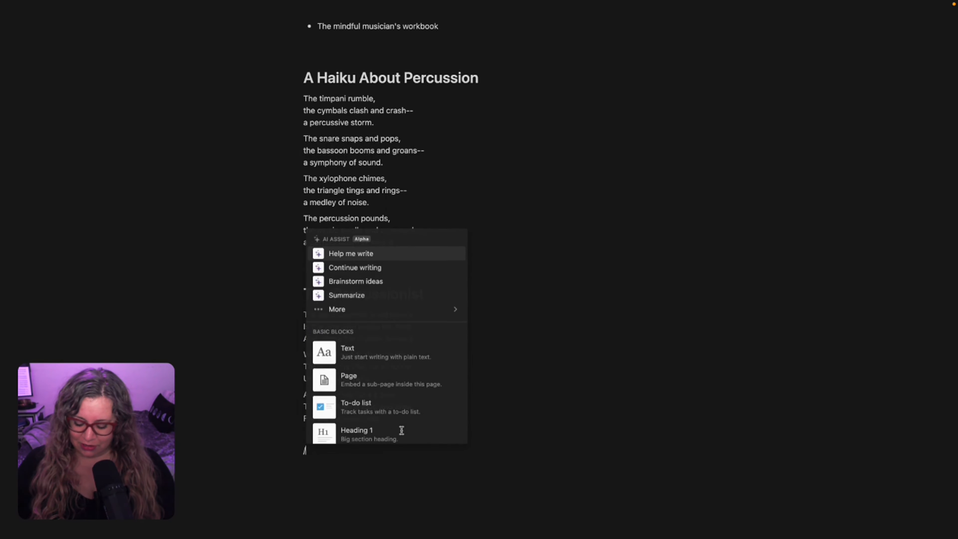
key("Return")
type("write a haiku about being a percussionist in an orchestra")
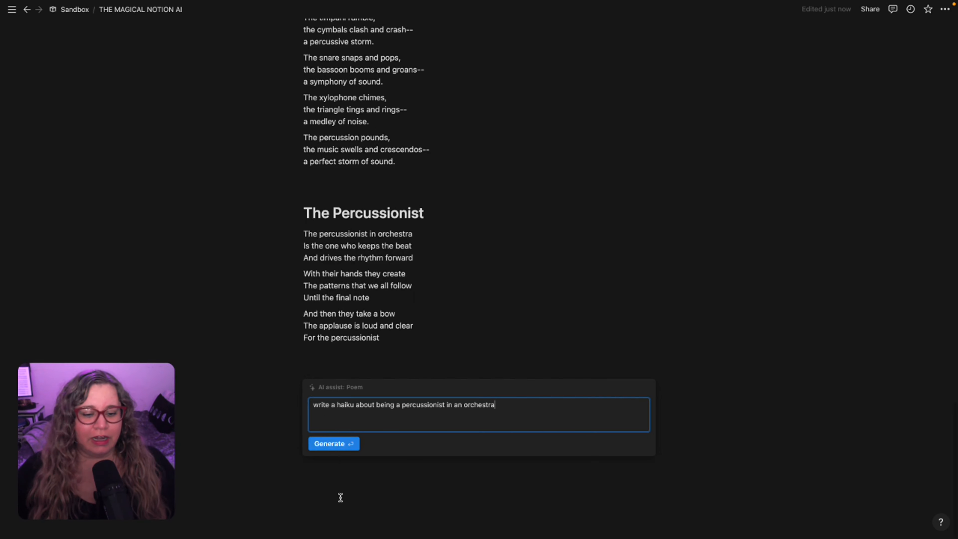
left_click(334, 449)
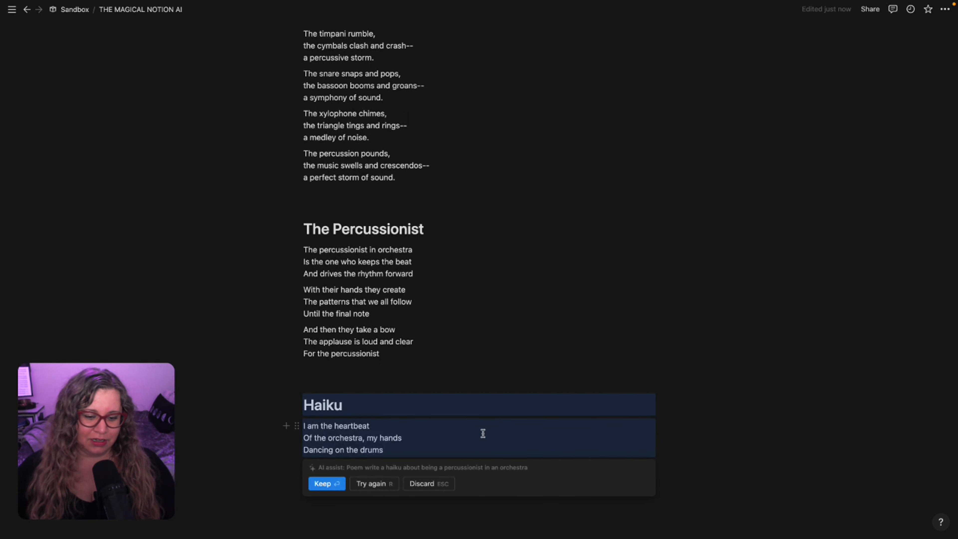
Keep the generated three-line haiku on the page and start a new block below it.
scroll(483, 433, "down", 1)
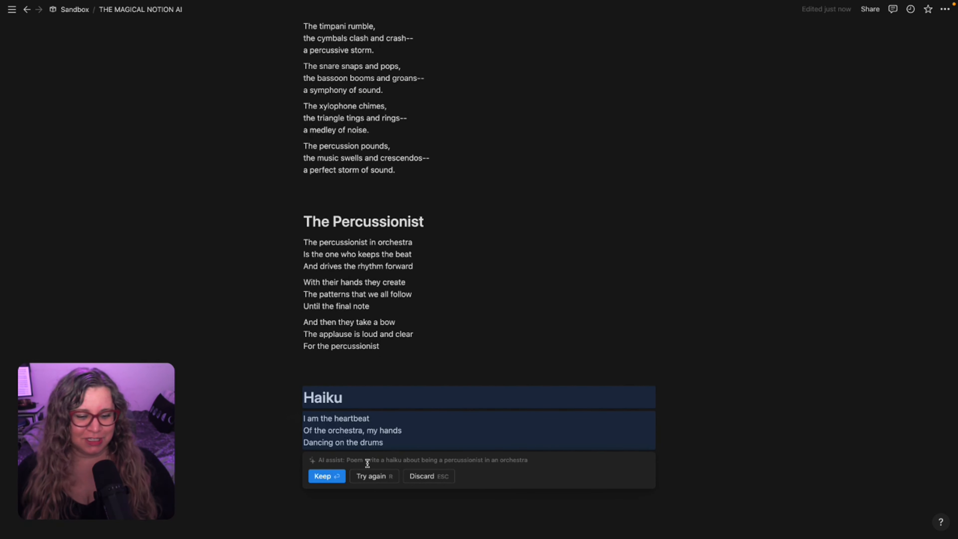
left_click(326, 476)
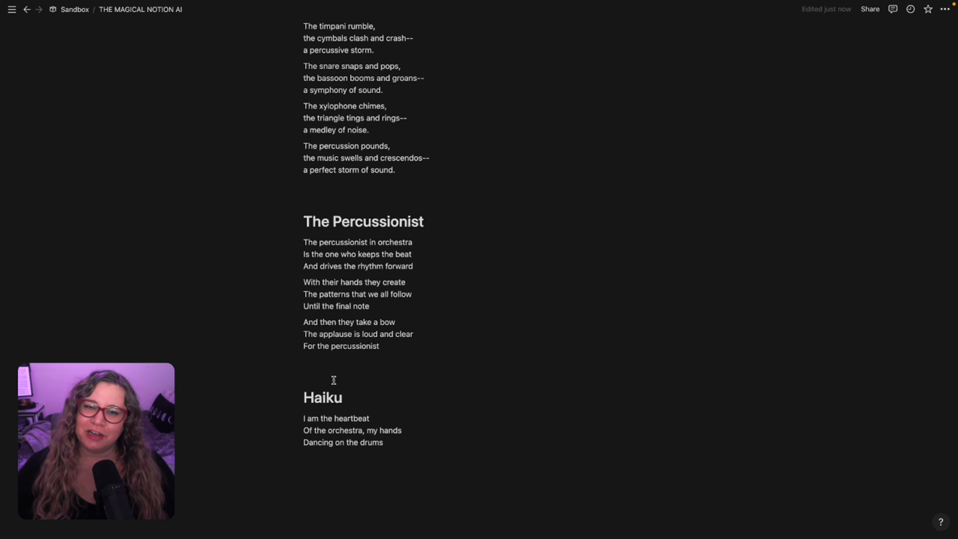
key("Return")
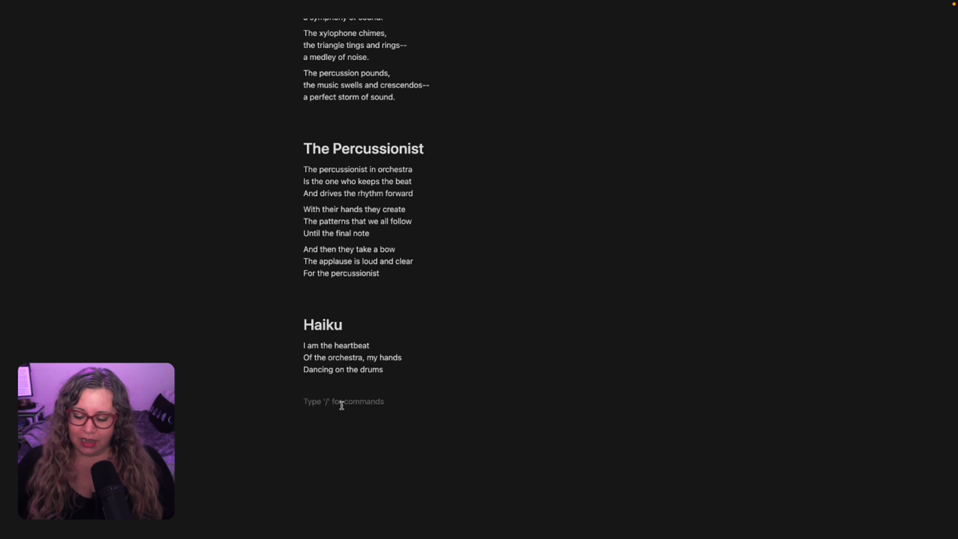
Generate an AI pros and cons list from the prompt "getting a degree in graphic design" below the haiku and keep it.
type("/")
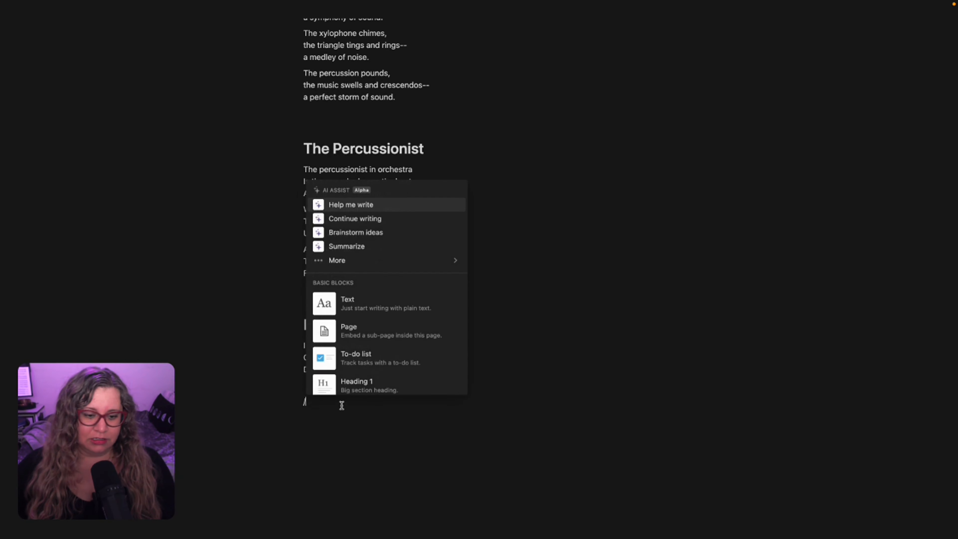
mouse_move(350, 265)
left_click(517, 198)
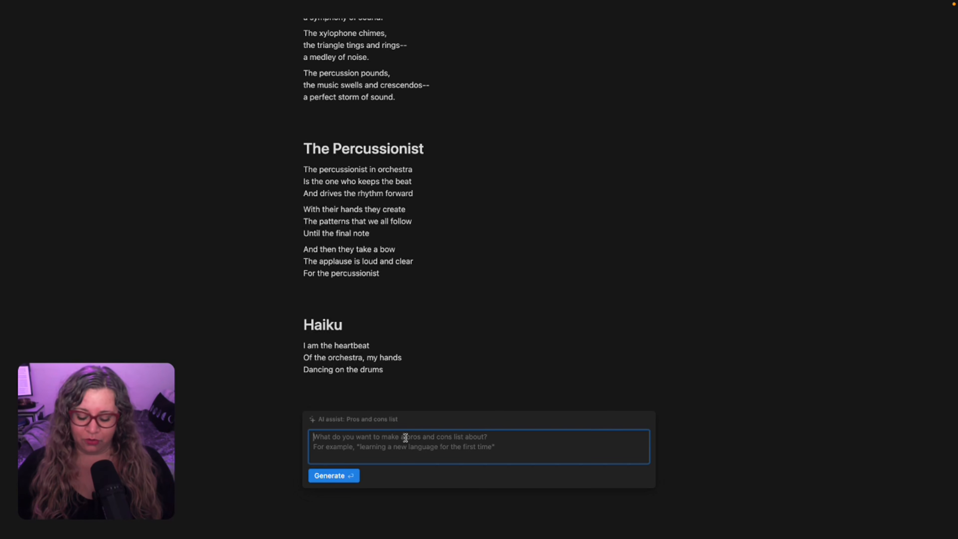
type("getting a ")
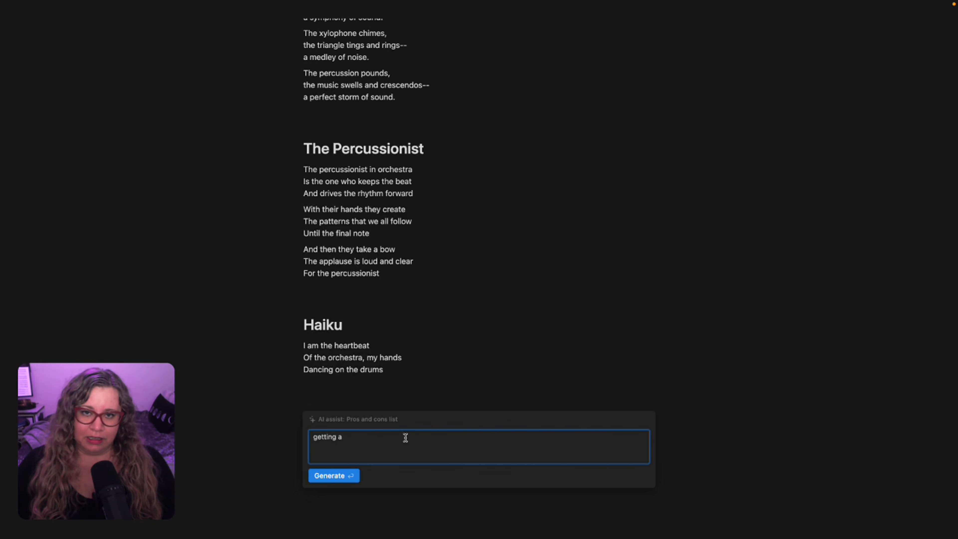
type("degree in ")
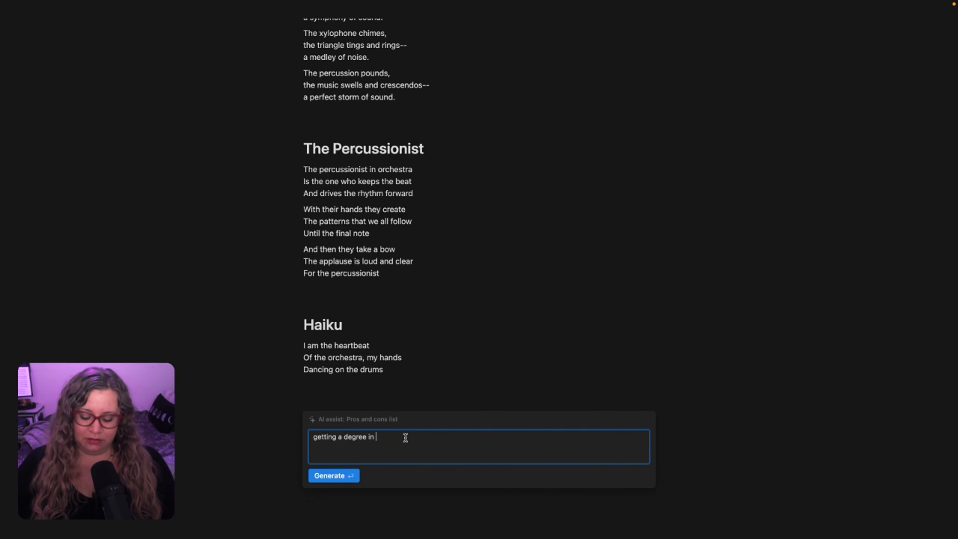
type("graphic design")
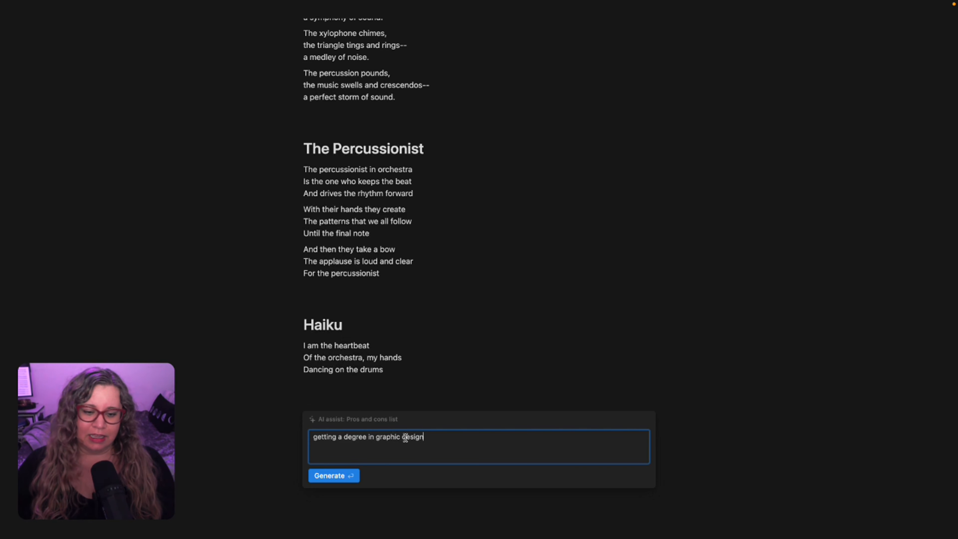
key("Return")
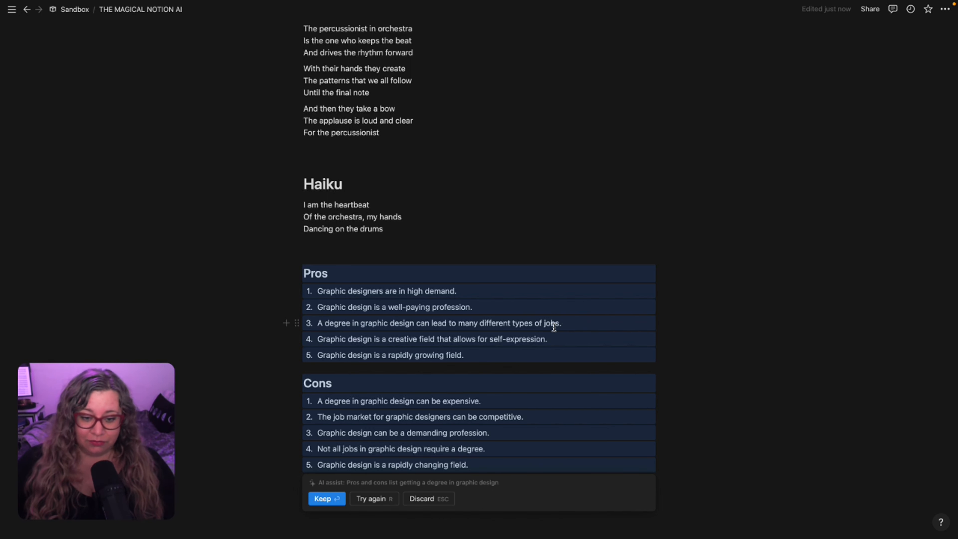
scroll(478, 357, "down", 3)
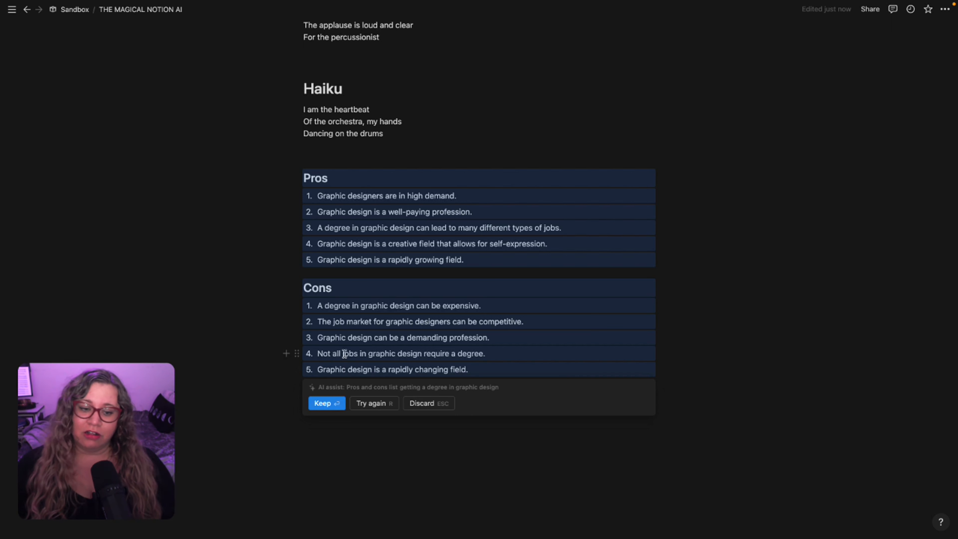
left_click(325, 402)
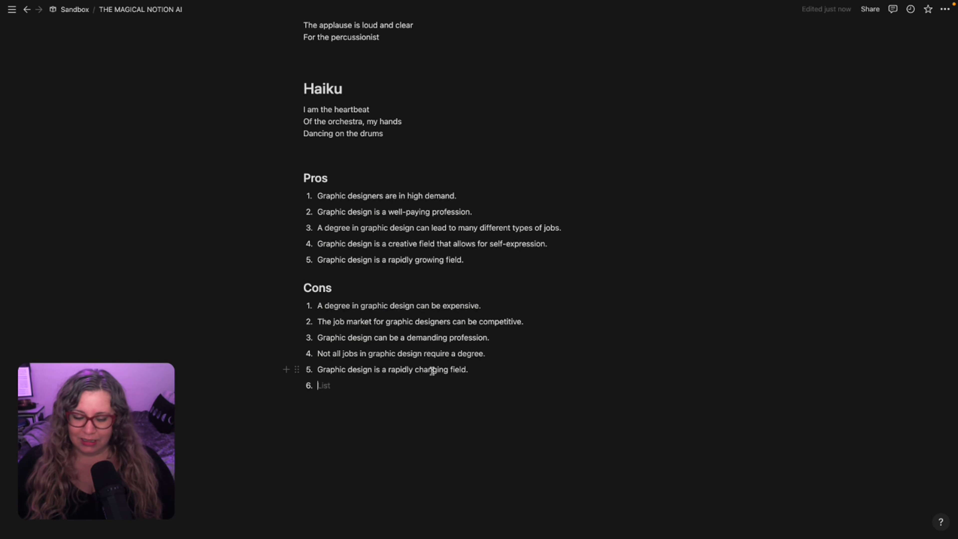
Generate another AI pros and cons list below from the prompt "moving into a van and traveling the us" and keep it.
key("Return")
key("Return")
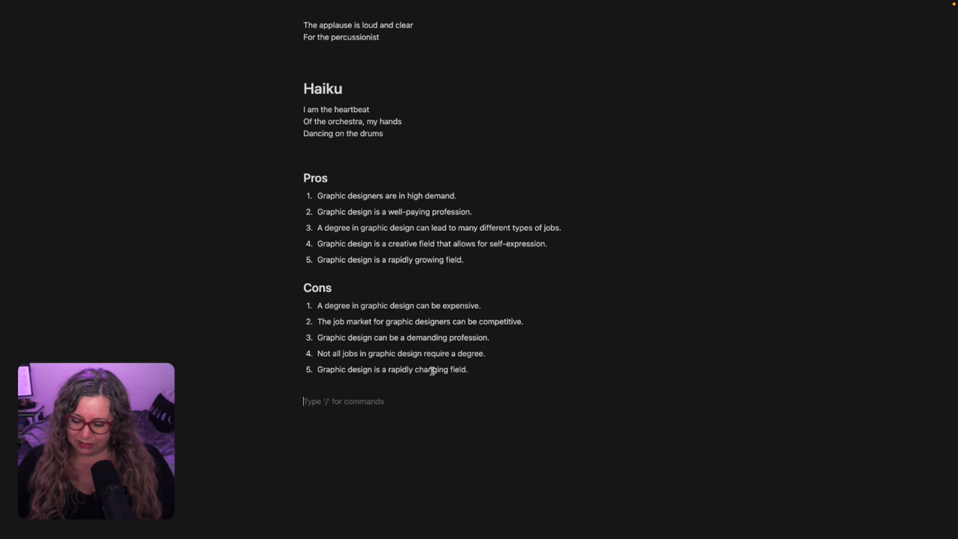
key("super+j")
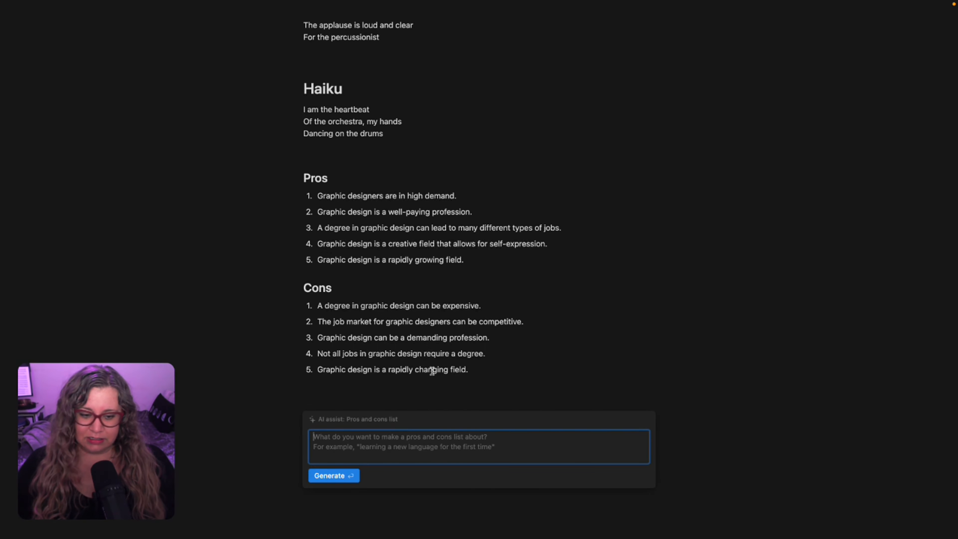
type("moving")
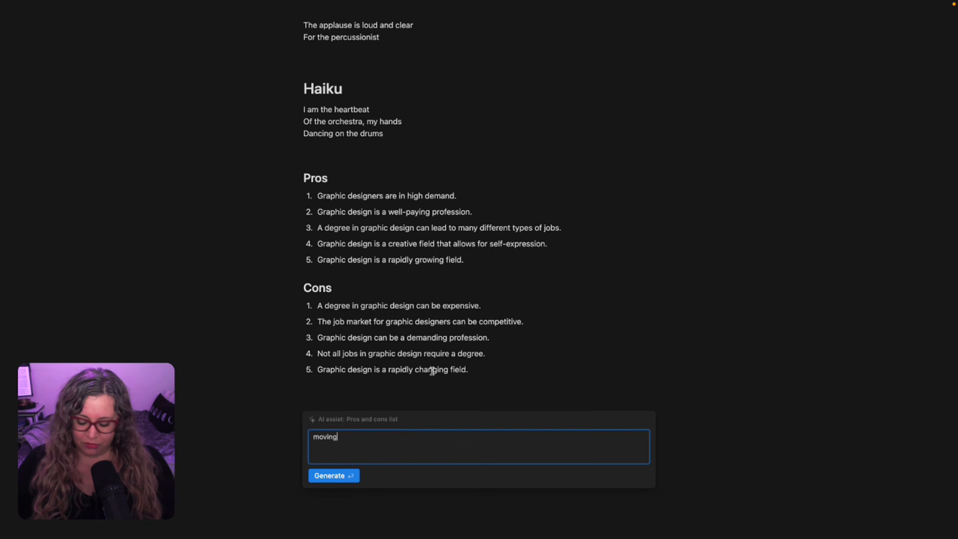
type(" into a van")
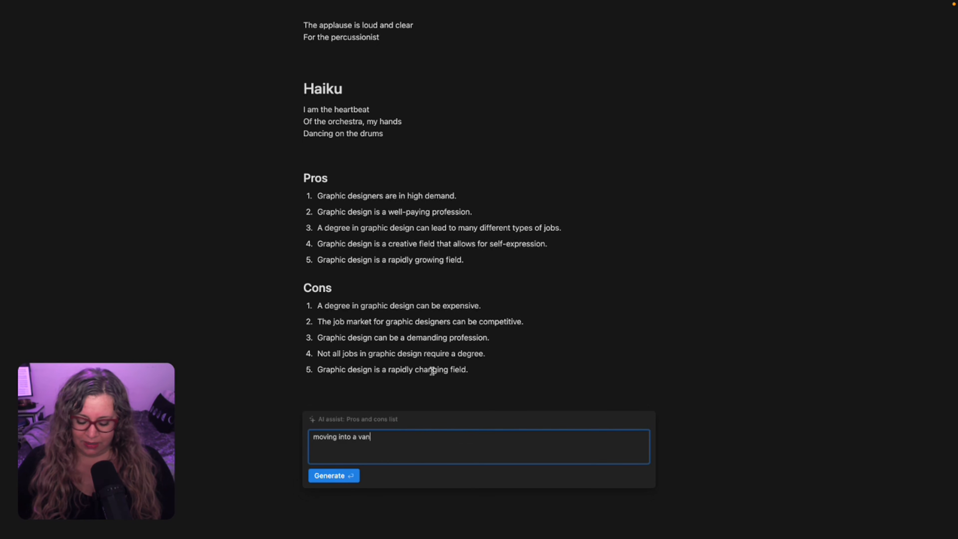
type(" and traveling the us")
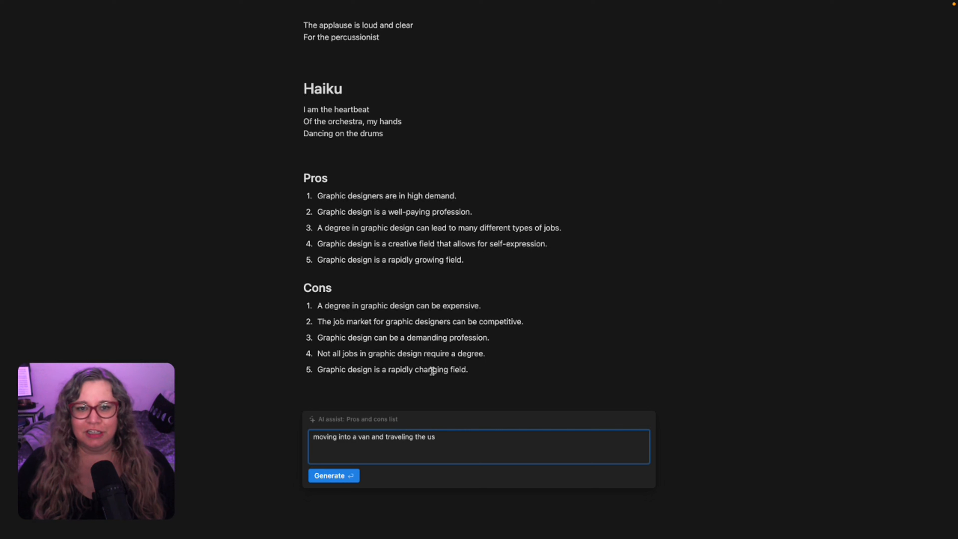
key("Return")
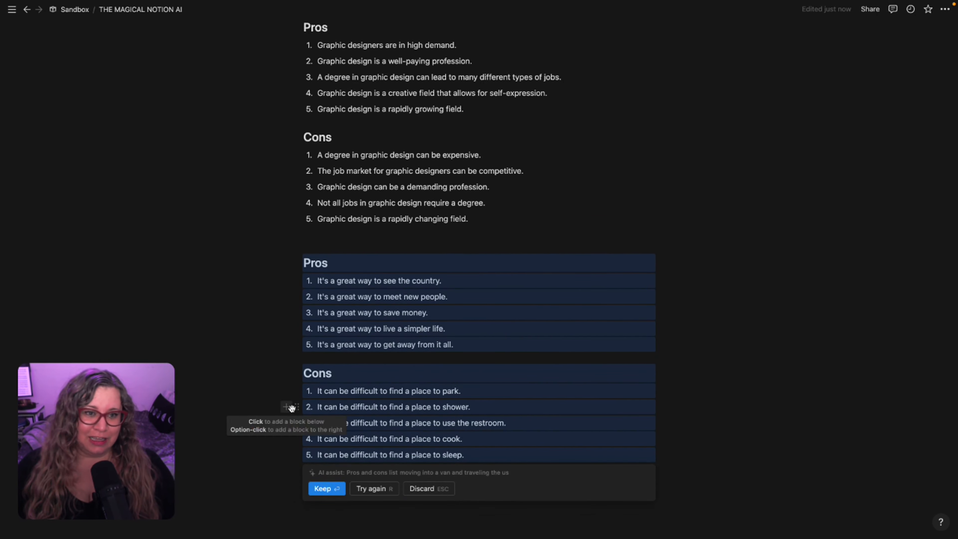
scroll(289, 415, "down", 2)
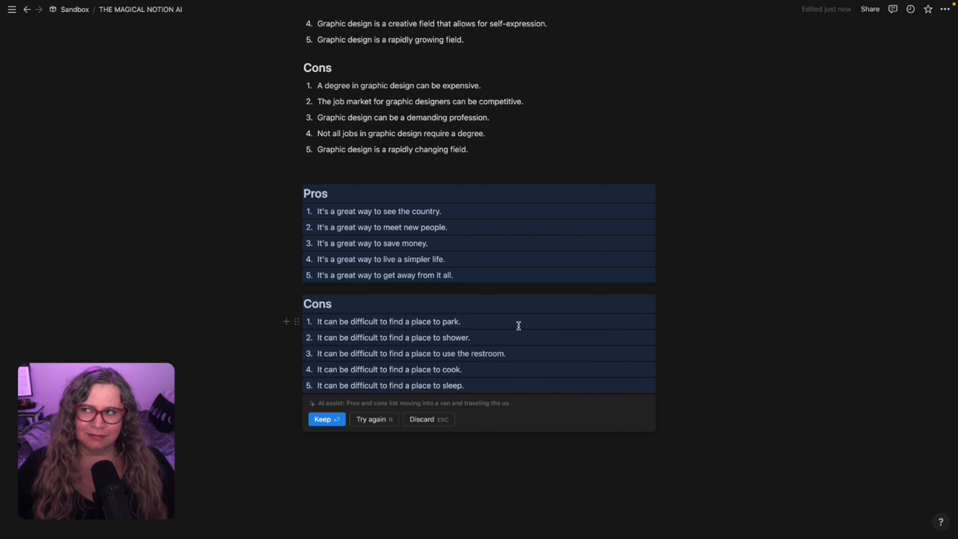
key("Return")
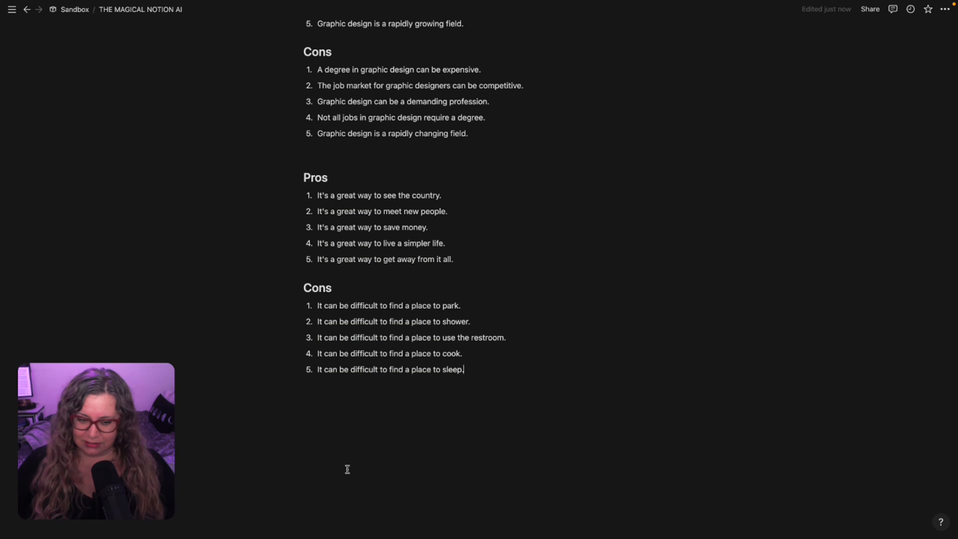
Generate an AI outline below the lists from the prompt "a detailed step by step guide for how to become a glass blowing artist".
key("Return")
key("space")
mouse_move(338, 259)
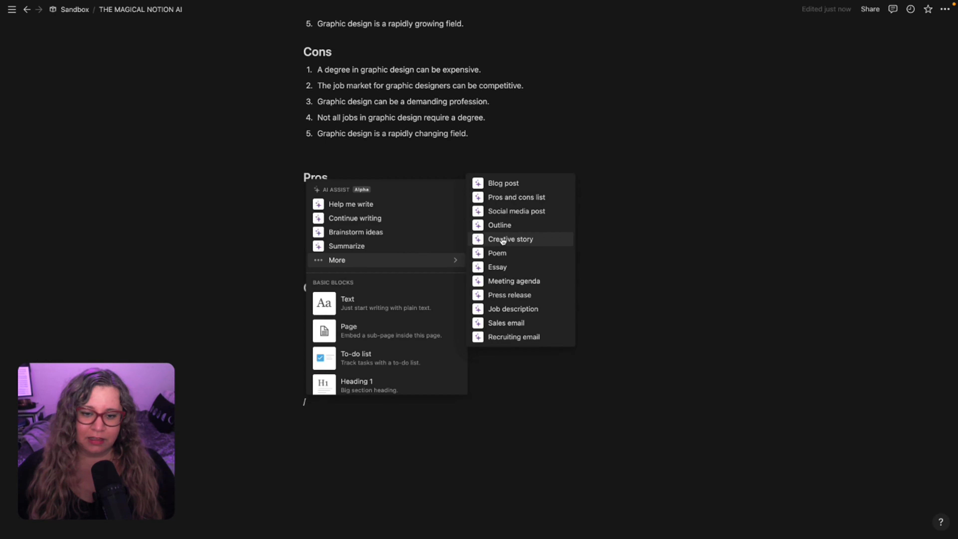
left_click(501, 225)
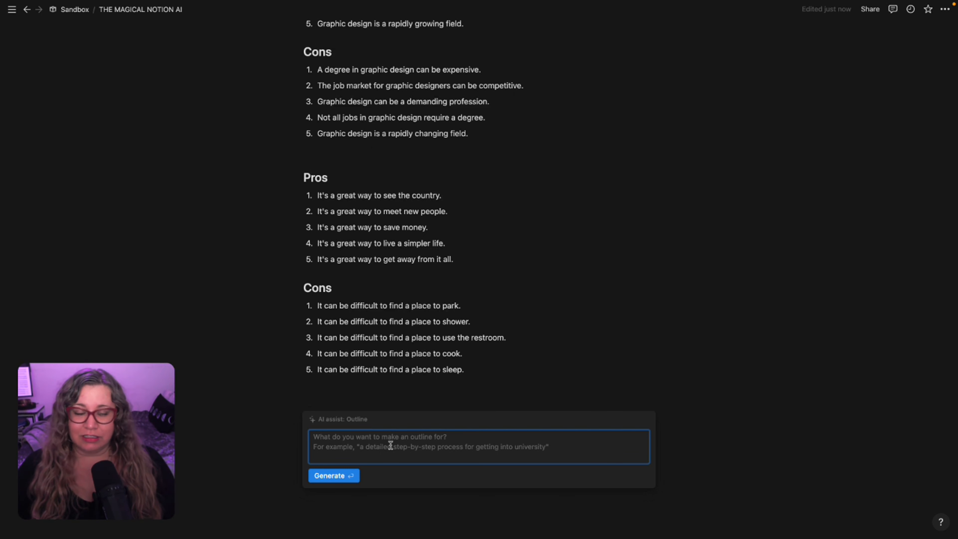
type("a detailed step by step guide for how to become a glass blowing artist")
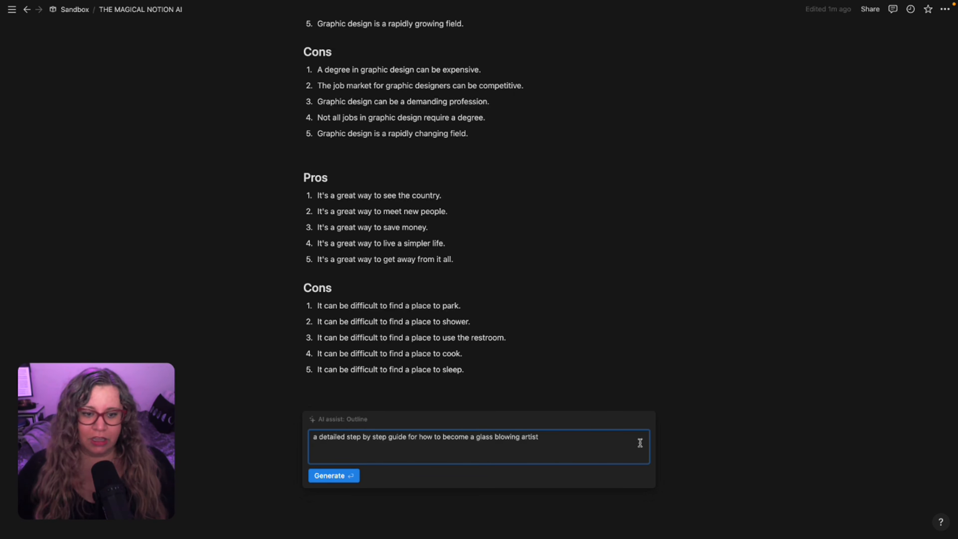
left_click(329, 476)
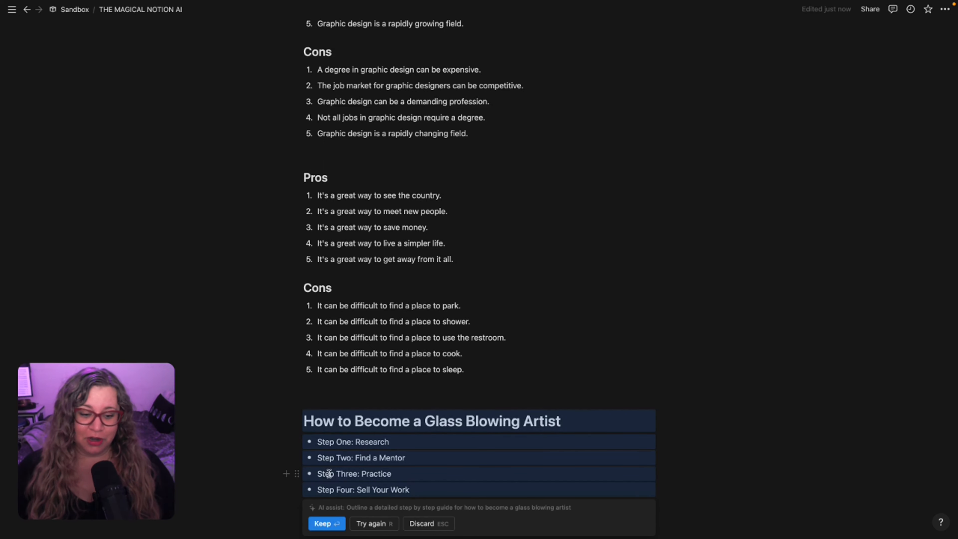
scroll(504, 447, "down", 1)
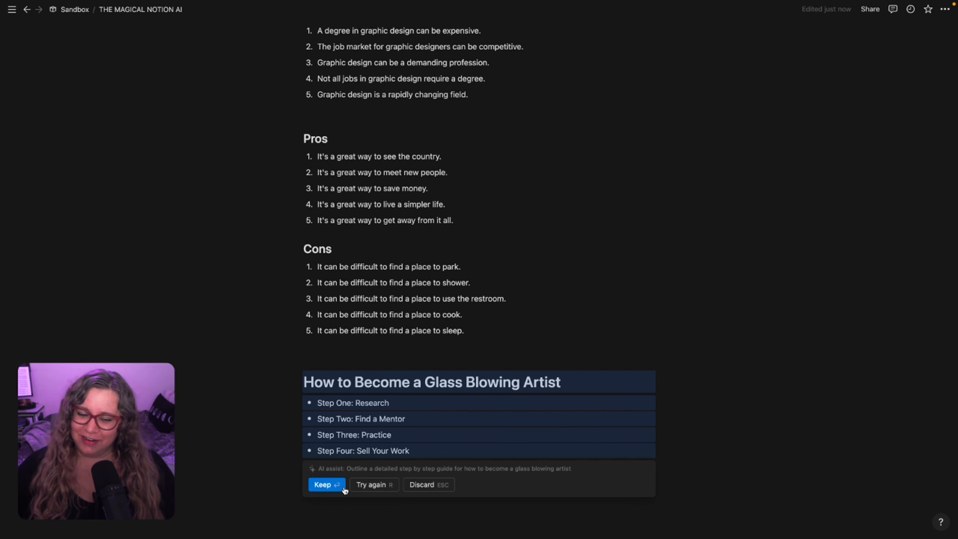
Have the AI rewrite the glass blowing outline with the same prompt and keep the new version.
left_click(372, 486)
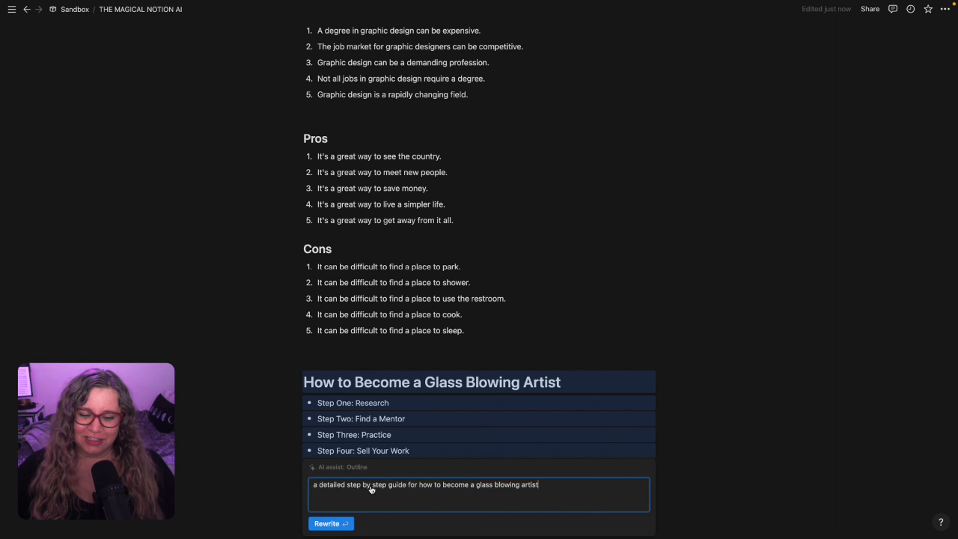
left_click(334, 524)
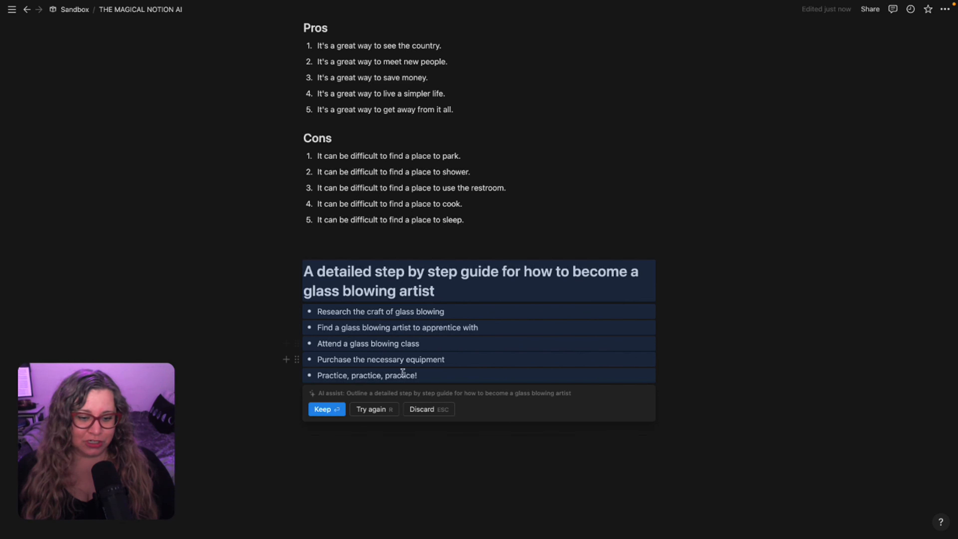
scroll(371, 388, "up", 1)
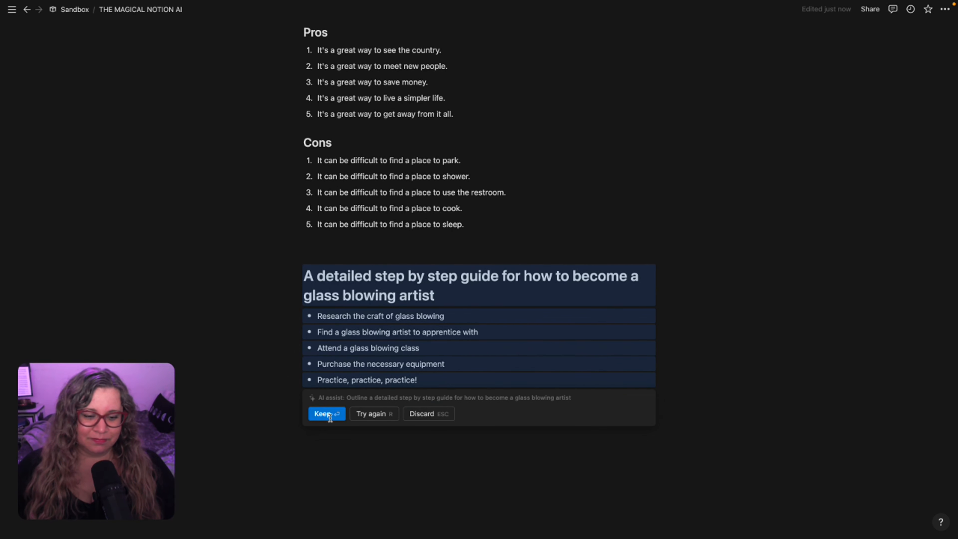
left_click(332, 414)
Generate another AI outline from the prompt "detailed step by step guide for how to become a youtuber" and keep it.
key("Return")
key("Return")
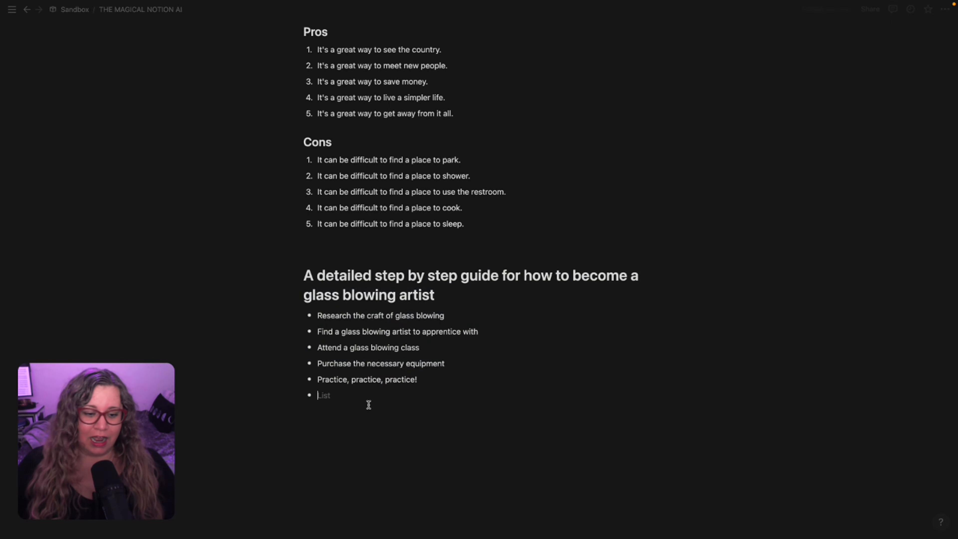
key("Return")
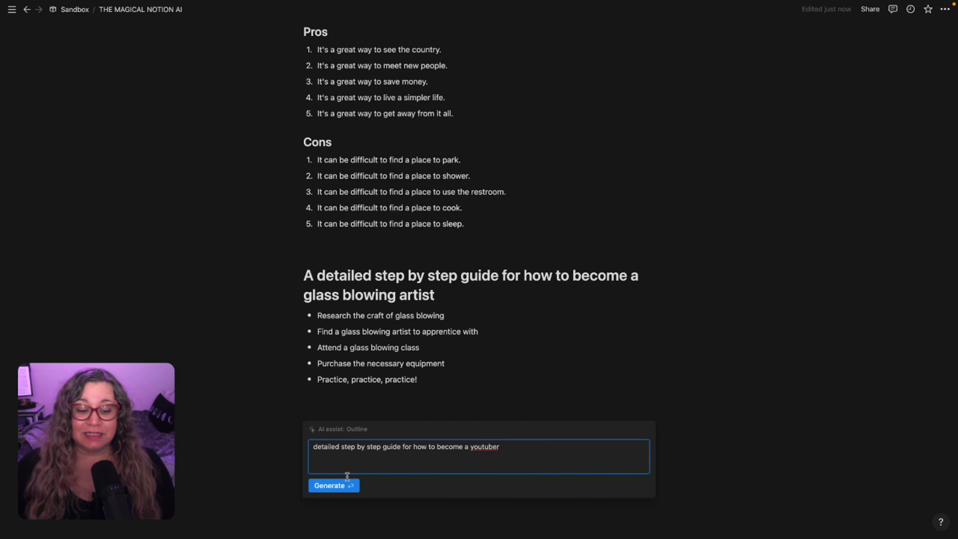
left_click(344, 485)
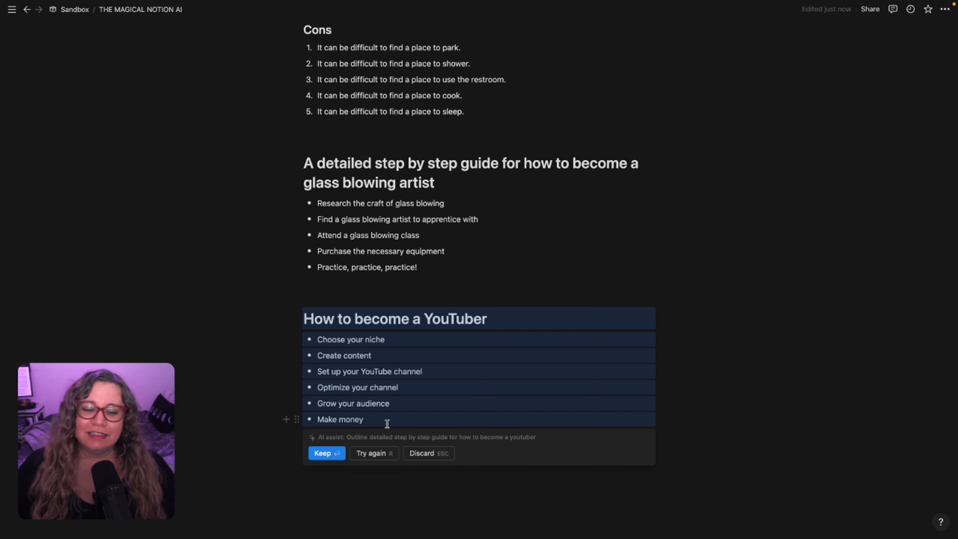
scroll(387, 423, "up", 10)
scroll(386, 423, "down", 11)
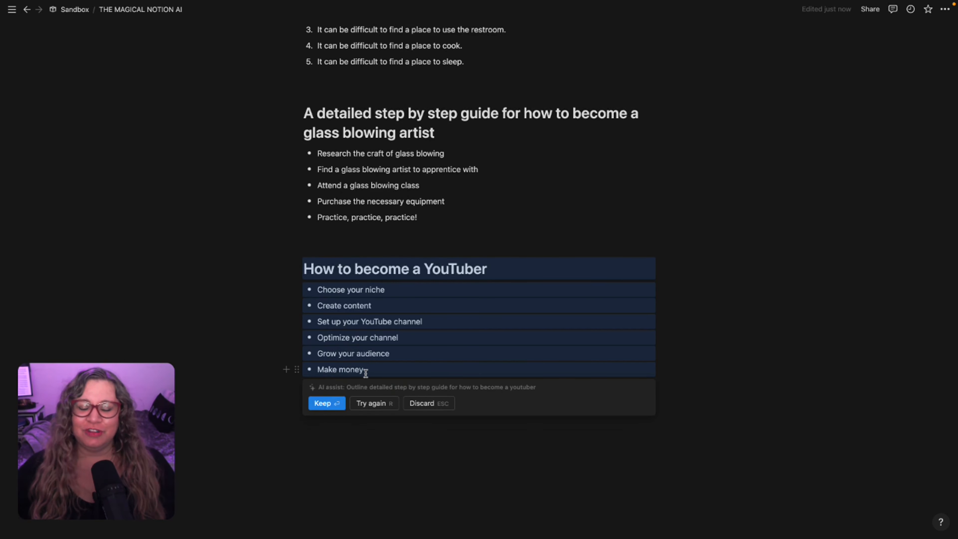
left_click(331, 403)
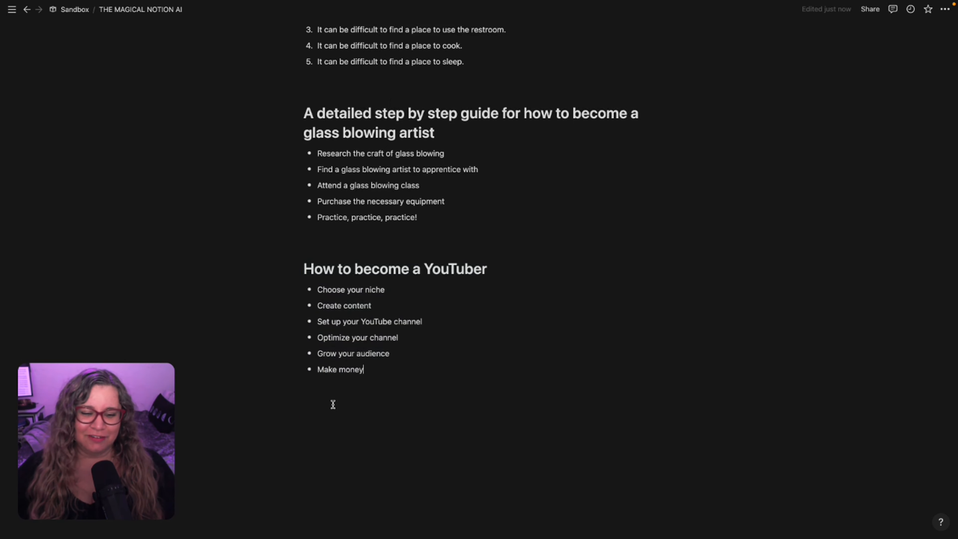
Generate an AI job description below the YouTuber outline from the prompt "Job description for a theater director" and keep it.
left_click(421, 379)
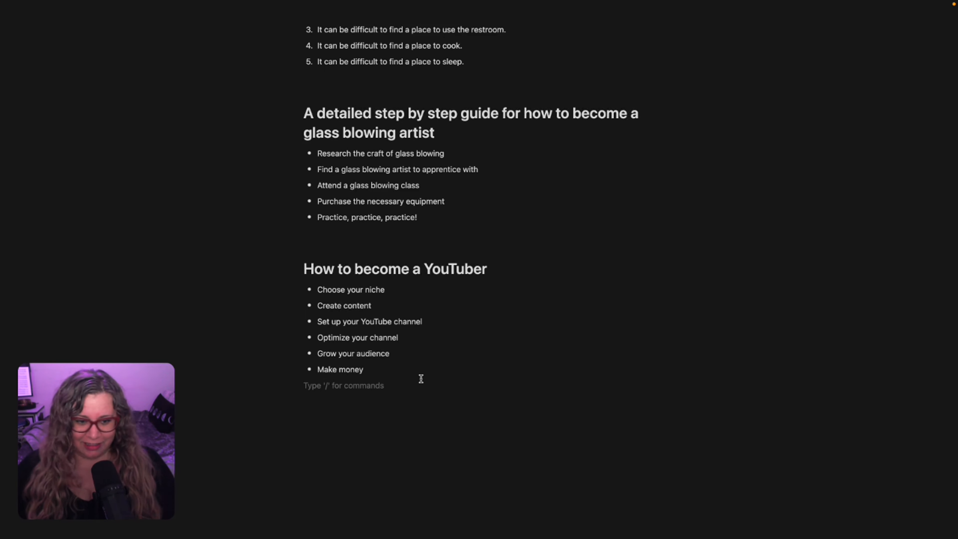
key("Return")
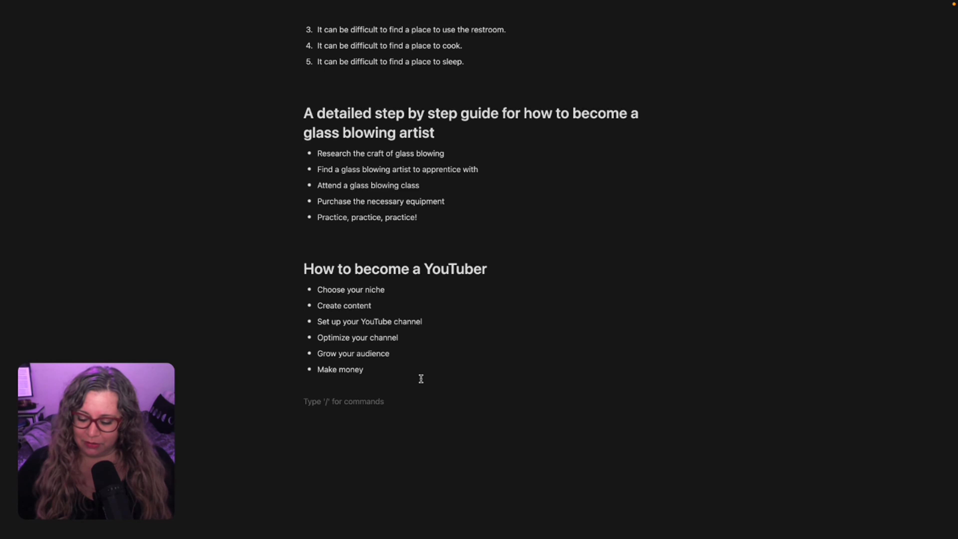
key("space")
mouse_move(331, 259)
left_click(513, 314)
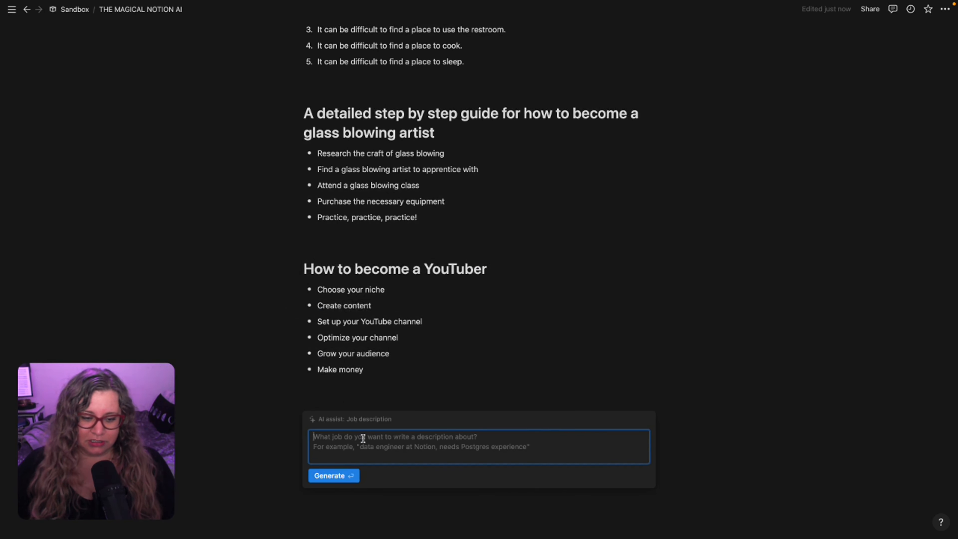
type("Job des")
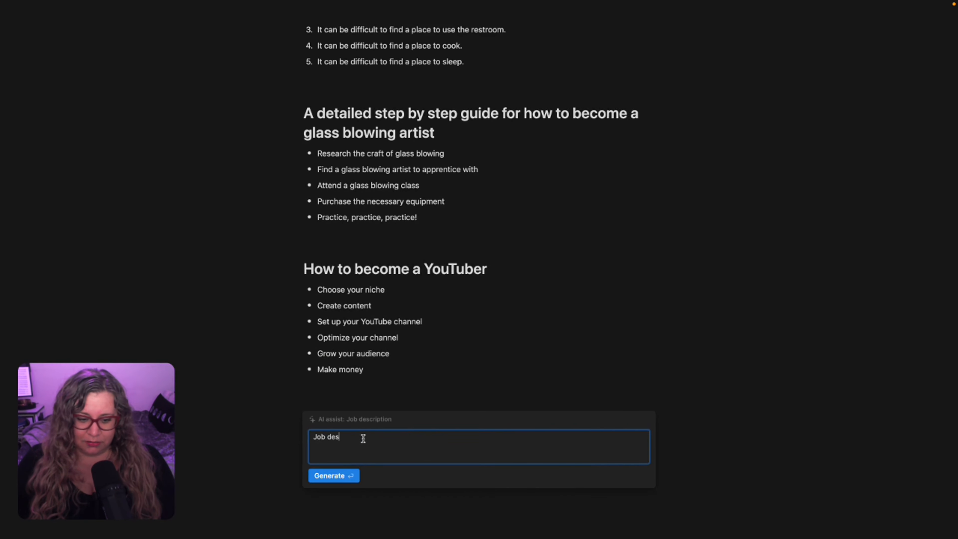
type("crpit")
key("BackSpace")
key("BackSpace")
key("BackSpace")
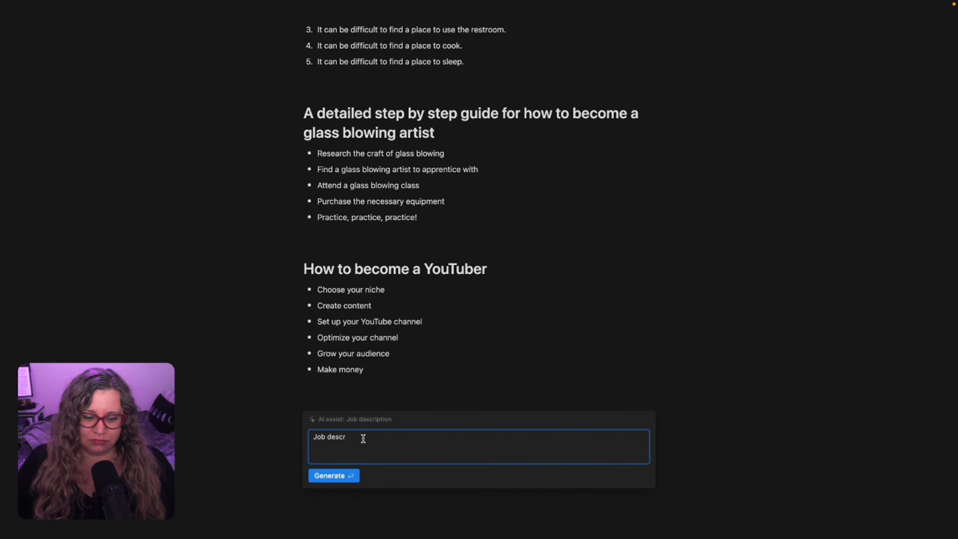
type("iption for ")
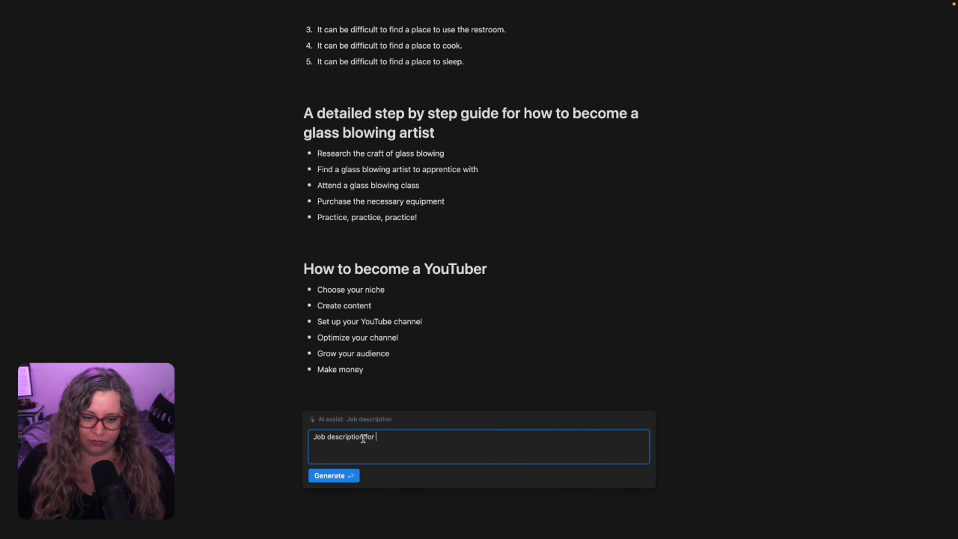
type("a ")
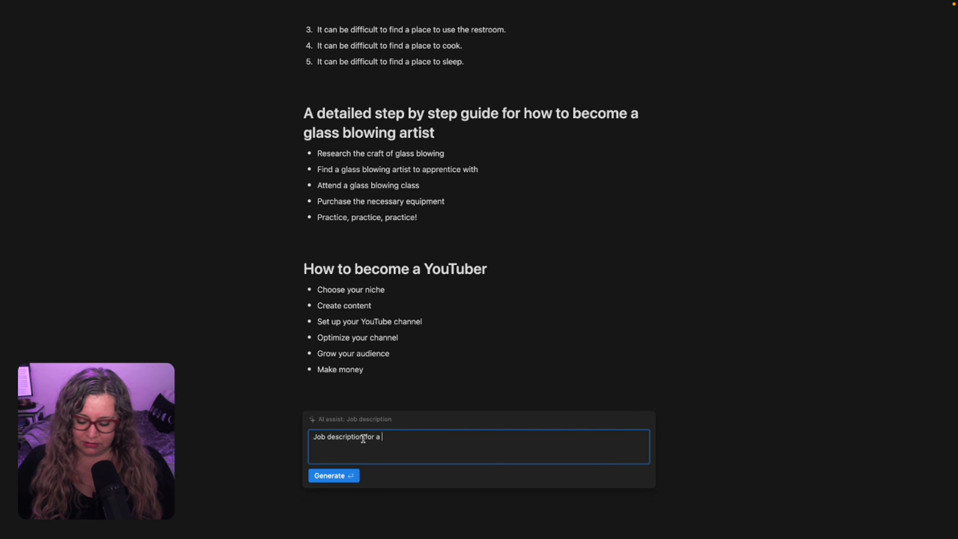
type("theater directo")
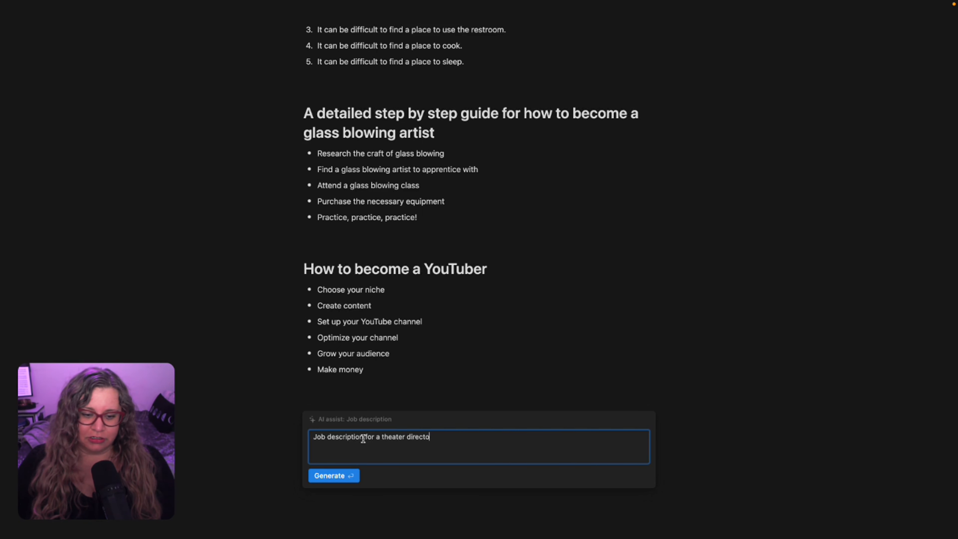
type("r")
key("Return")
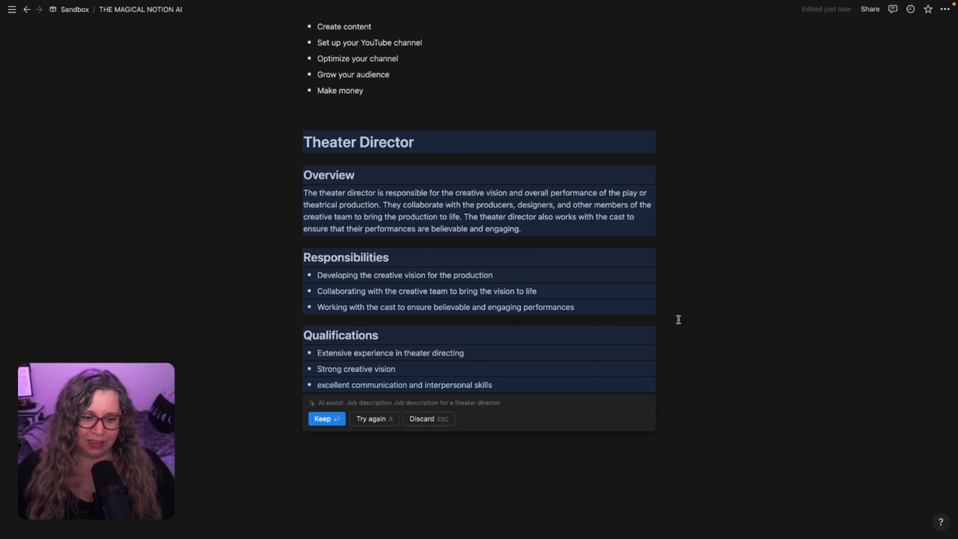
left_click(326, 418)
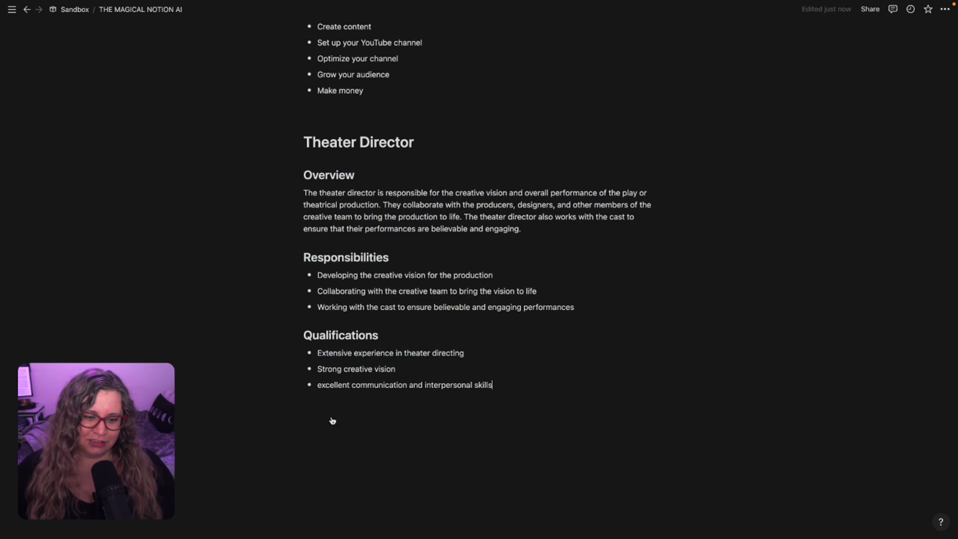
Generate another AI job description below the theater director one from the prompt "Orchestral Percussionist" and keep it.
key("Return")
key("Return")
key("Return")
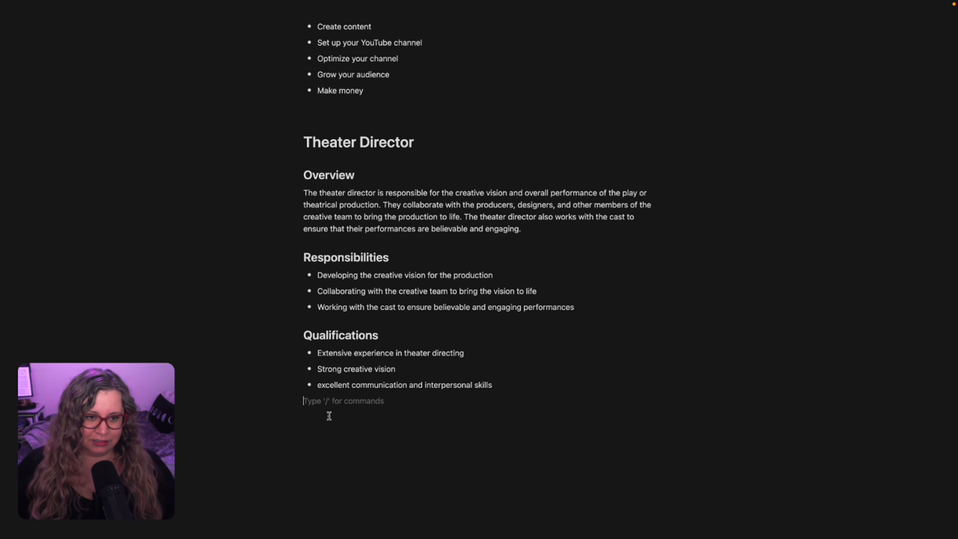
type("/job")
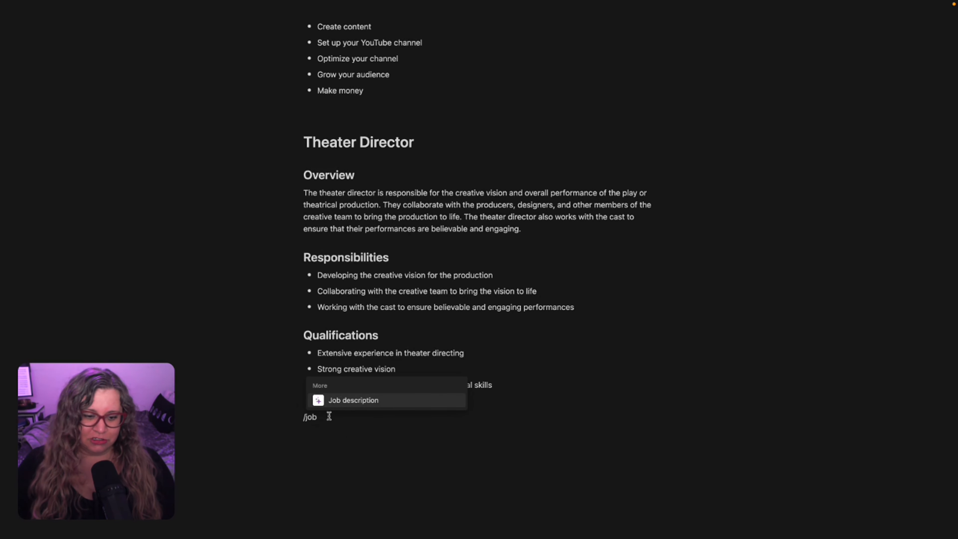
key("Return")
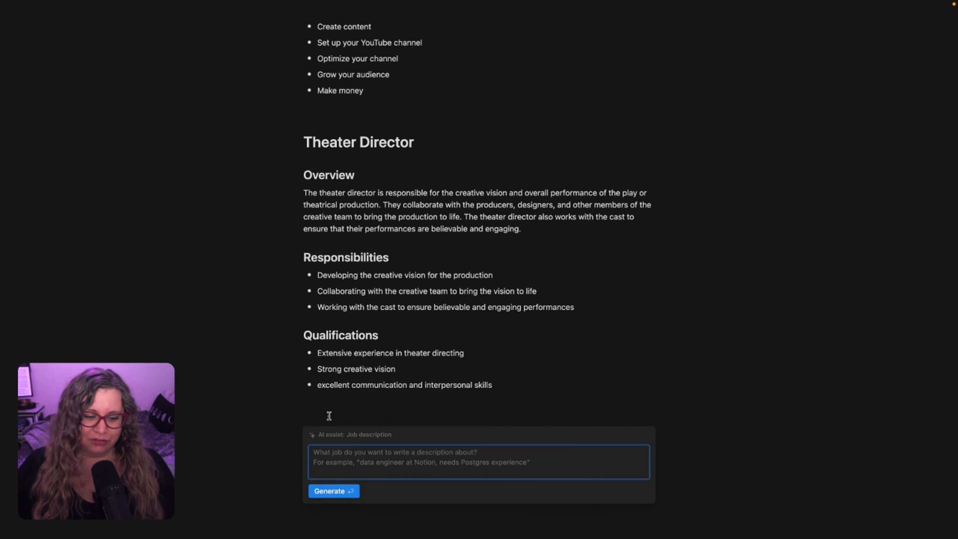
type("Orchestral Percussionist")
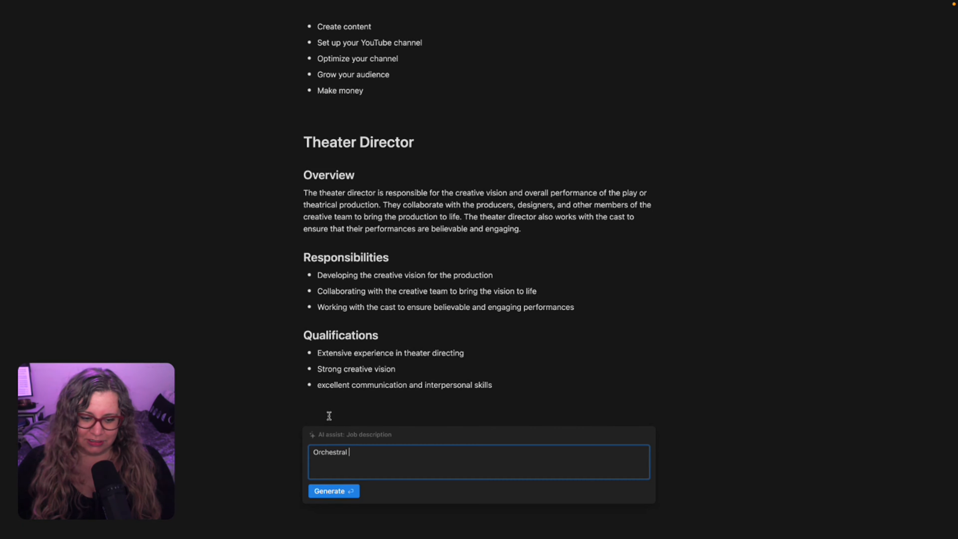
key("Return")
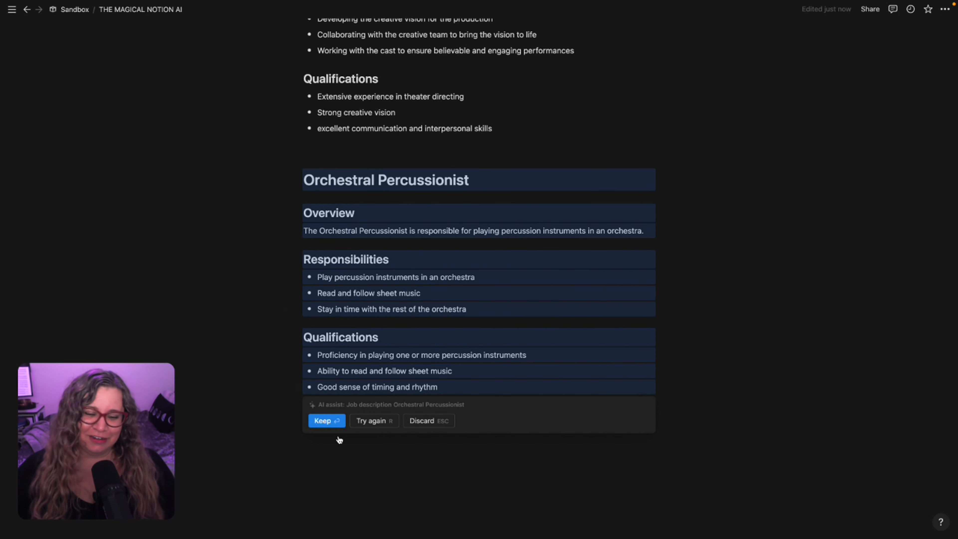
left_click(325, 421)
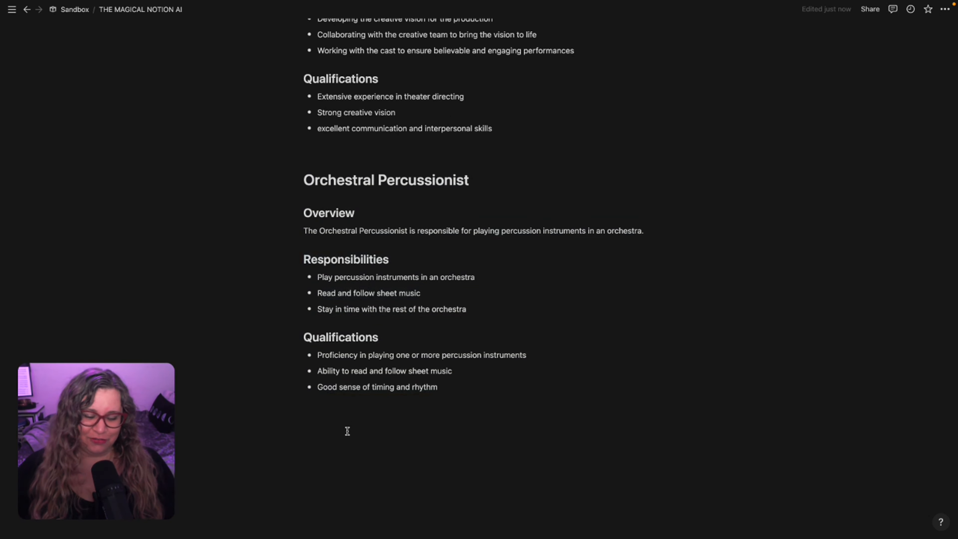
Generate a third AI job description below the percussionist one from the prompt "Sound Healer/Sound Practitioner".
key("Return")
key("Return")
key("Return")
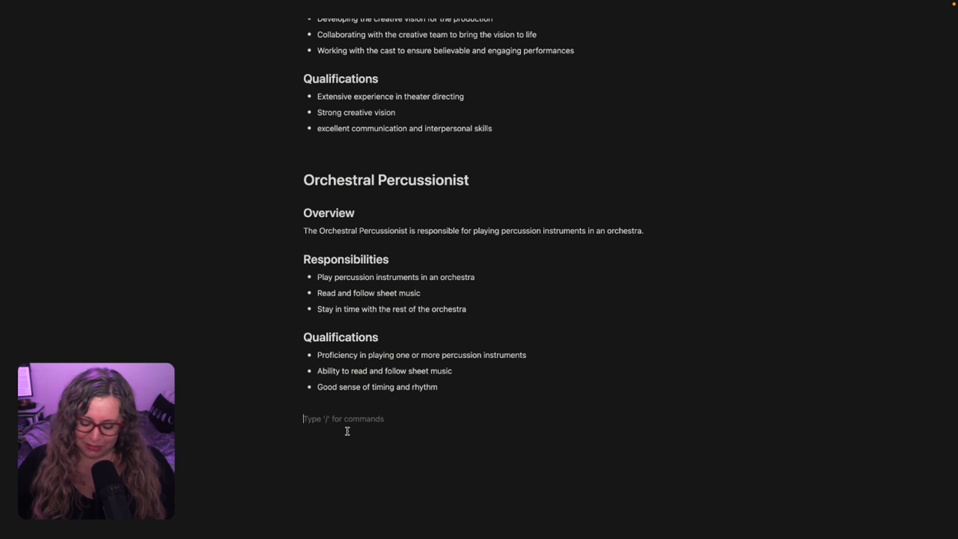
type("/j")
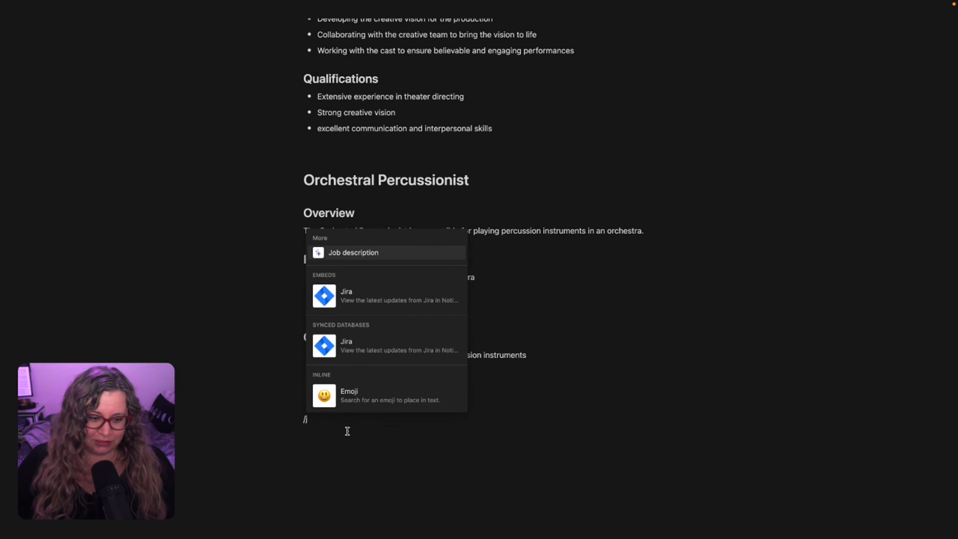
type("ob")
key("Return")
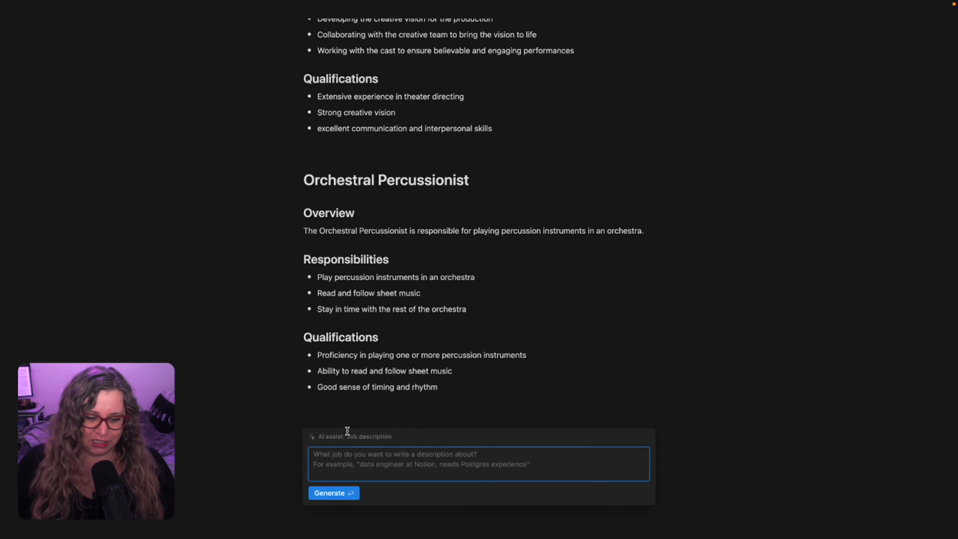
type("S")
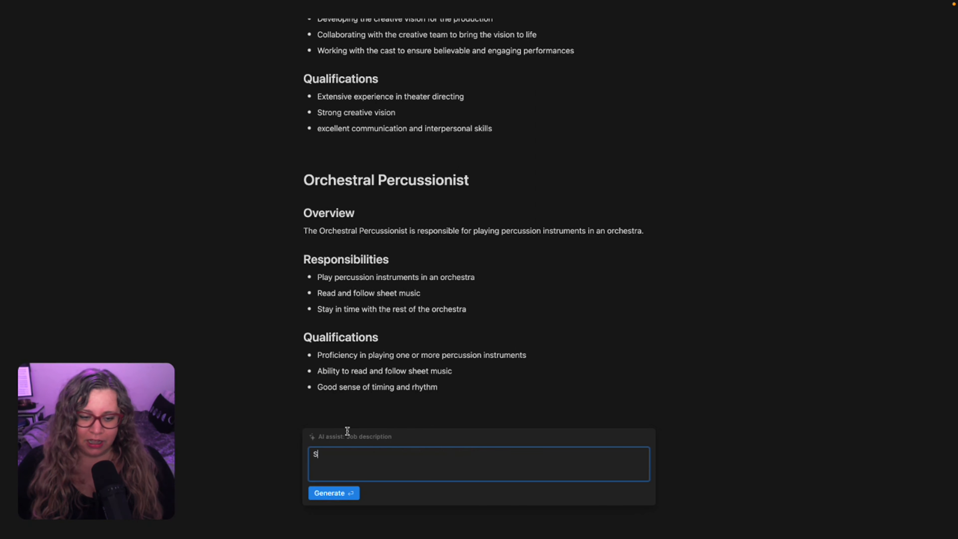
type("ound Healer")
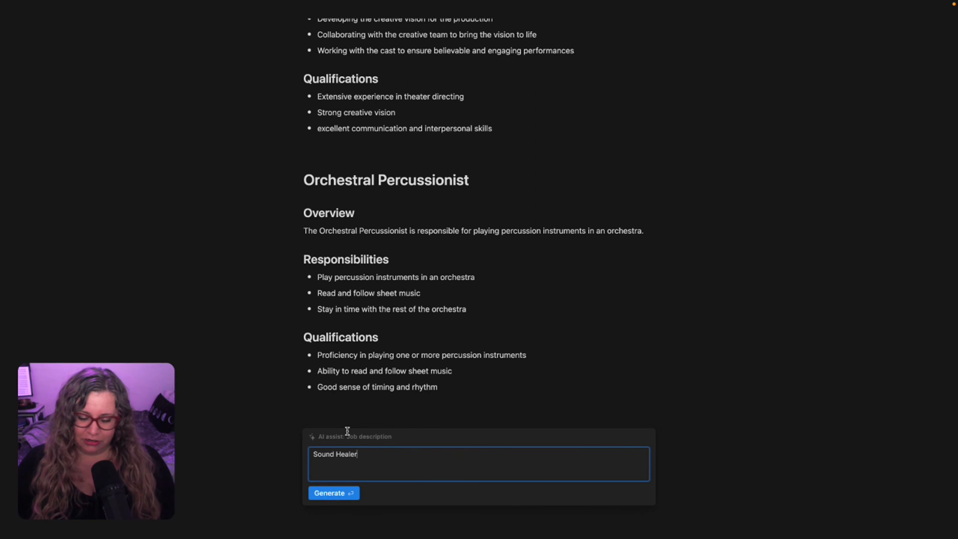
type("/")
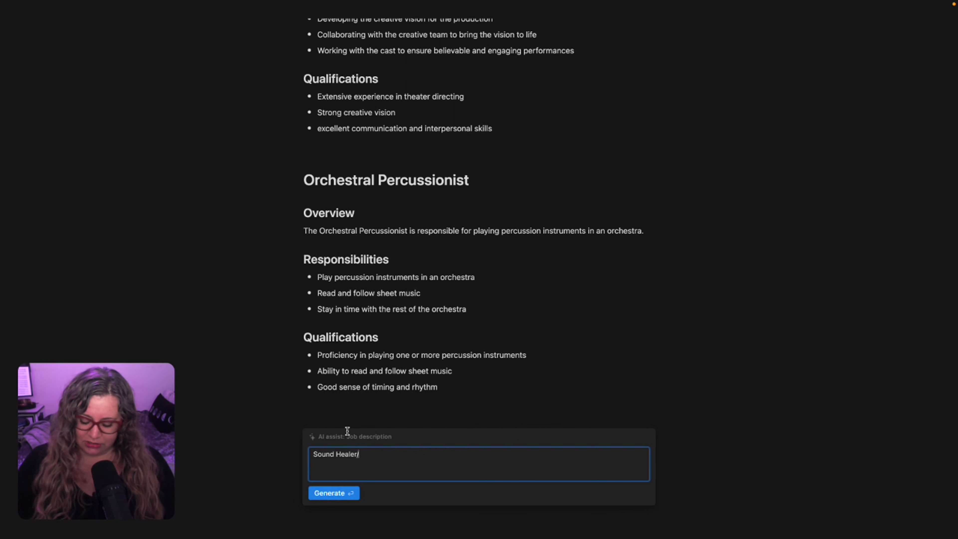
type("Sound Practi")
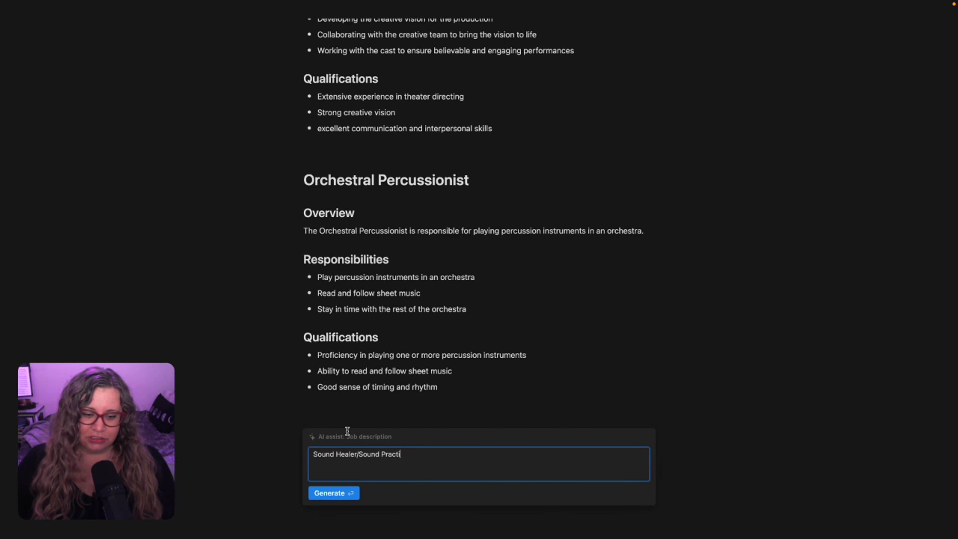
type("tioner")
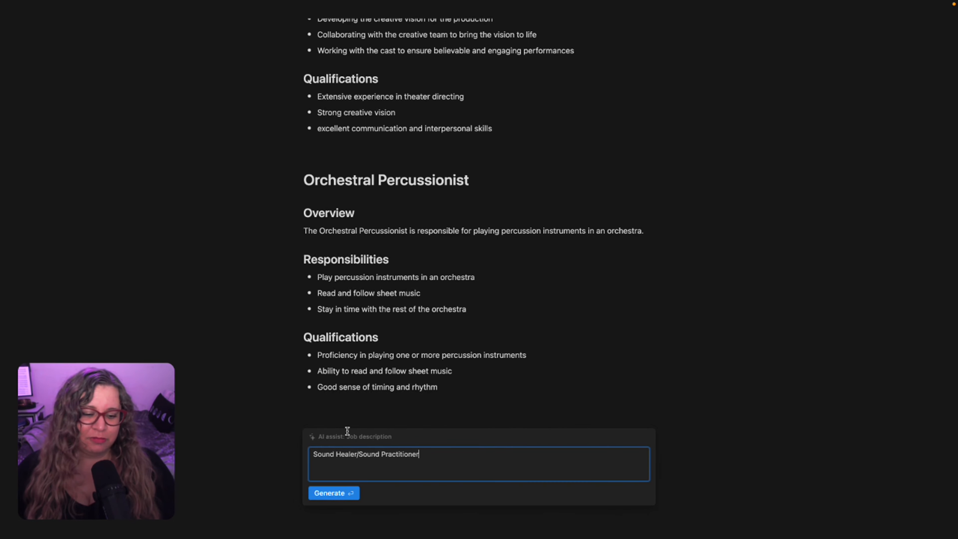
scroll(351, 458, "down", 1)
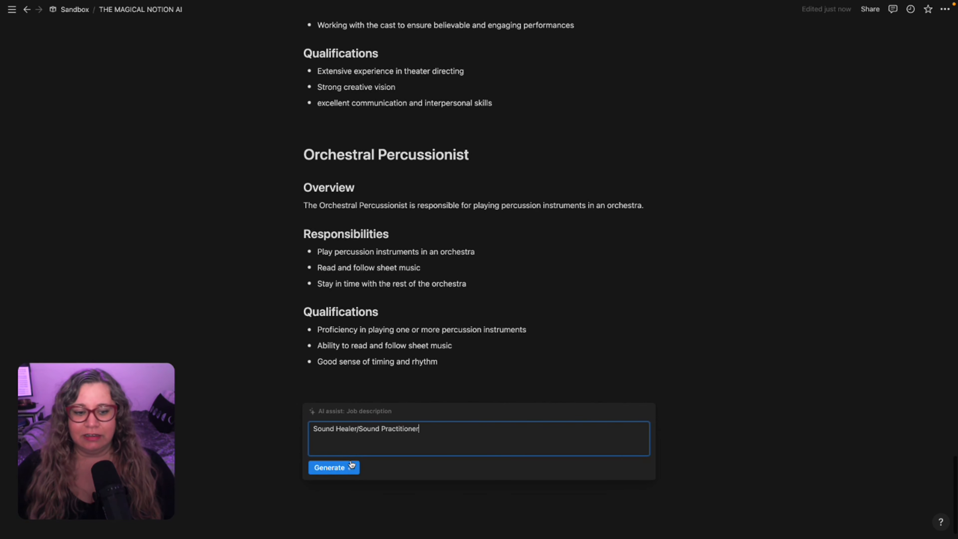
left_click(342, 467)
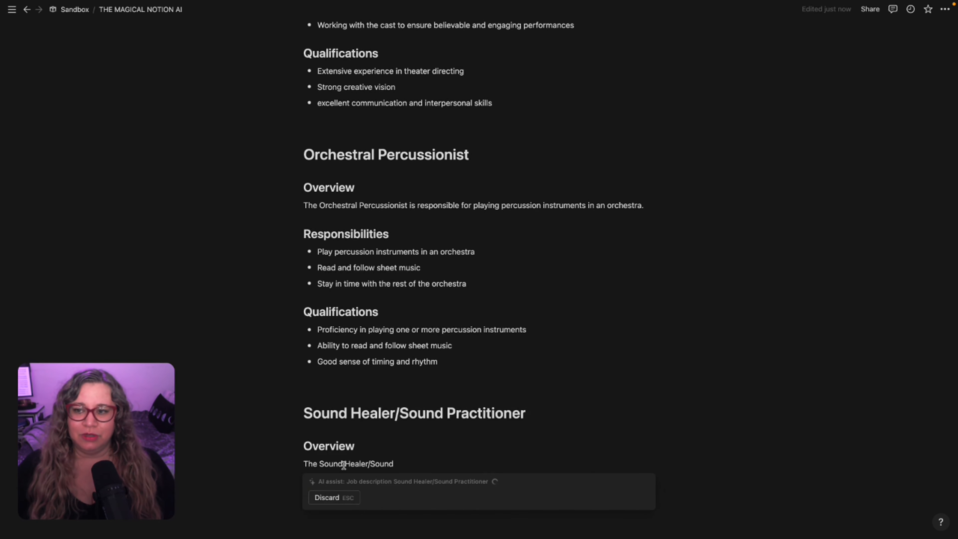
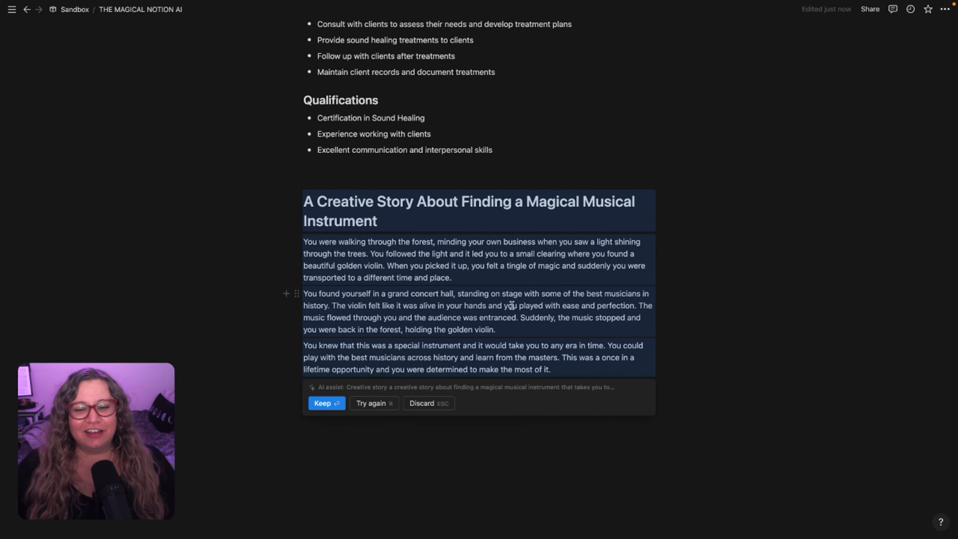
Keep the AI story about a magical musical instrument and write "perfekshun have it’s price. I talk good englush." below it.
key("Return")
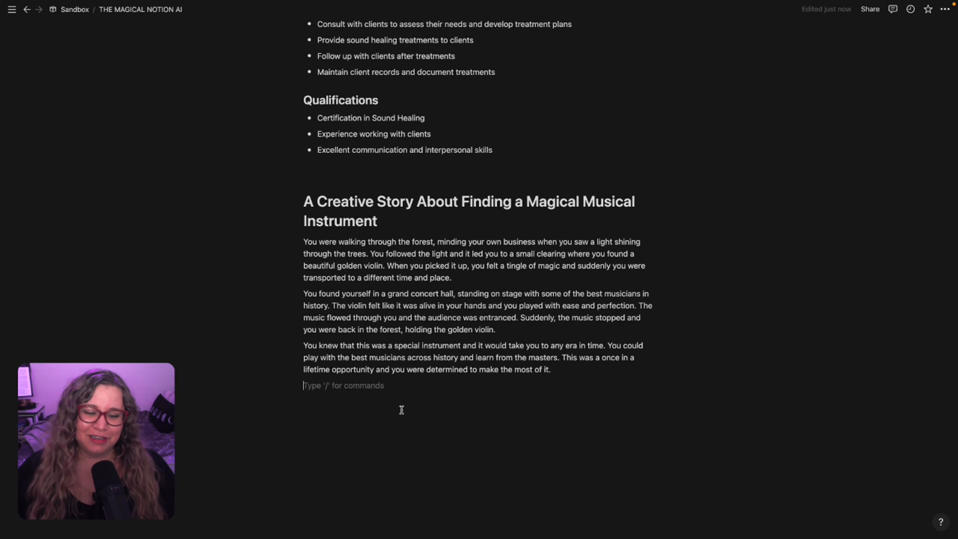
scroll(425, 415, "down", 1)
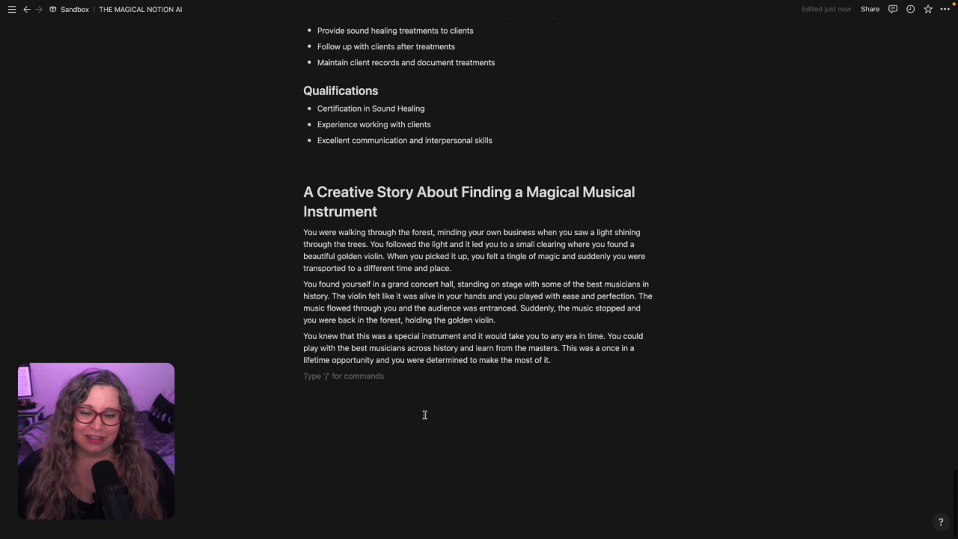
scroll(424, 415, "down", 1)
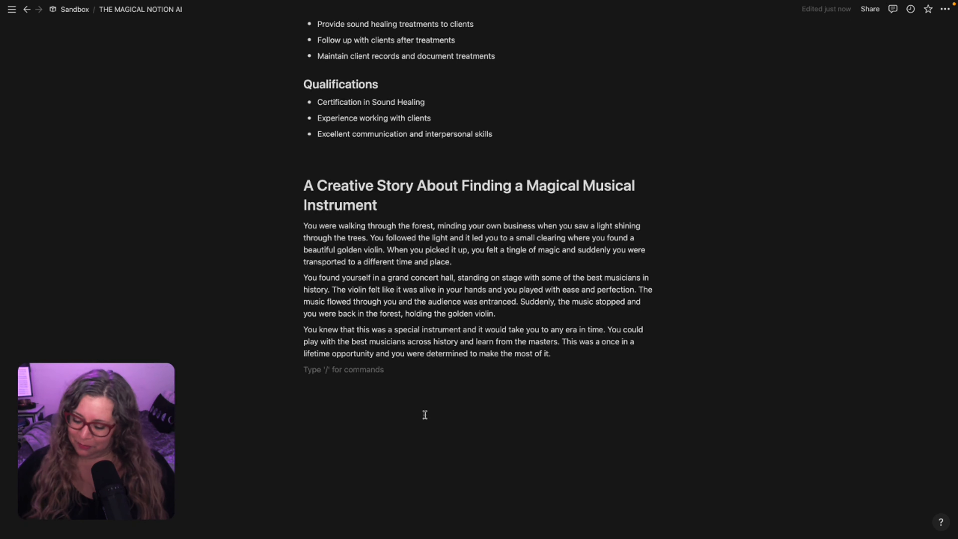
key("Return")
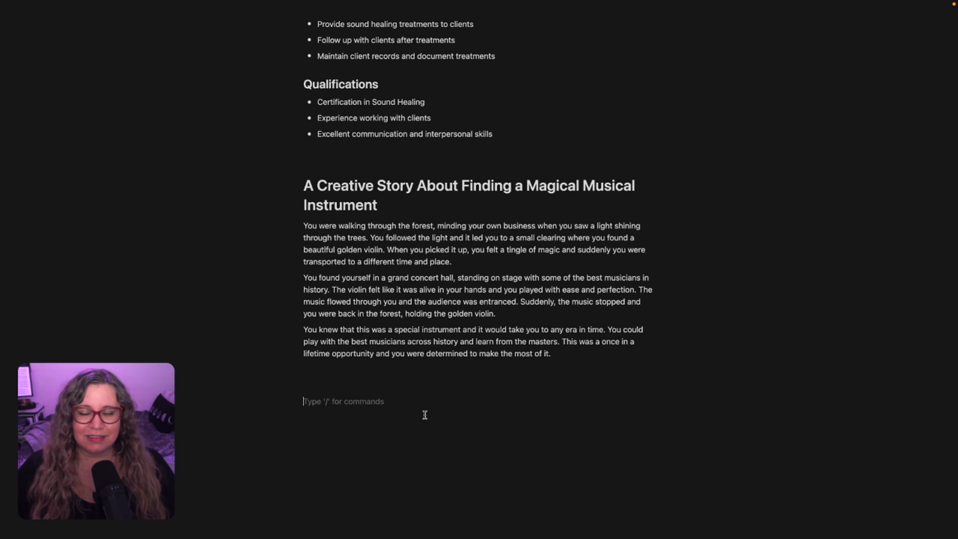
type("perfekshun have it’s price. I talk good englush.")
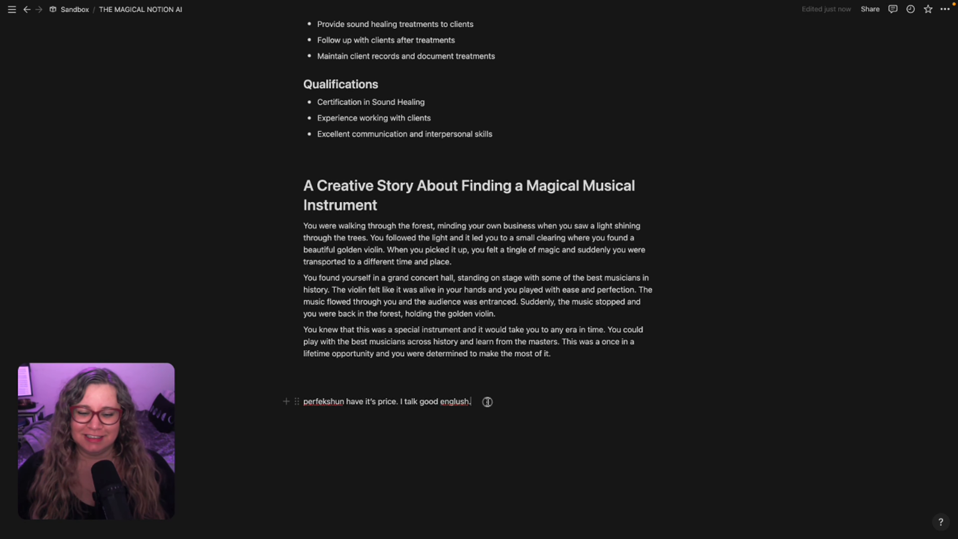
Fix the spelling and grammar of the misspelled sentence below the creative story with AI assist and replace the original text.
left_click_drag(487, 401, 302, 401)
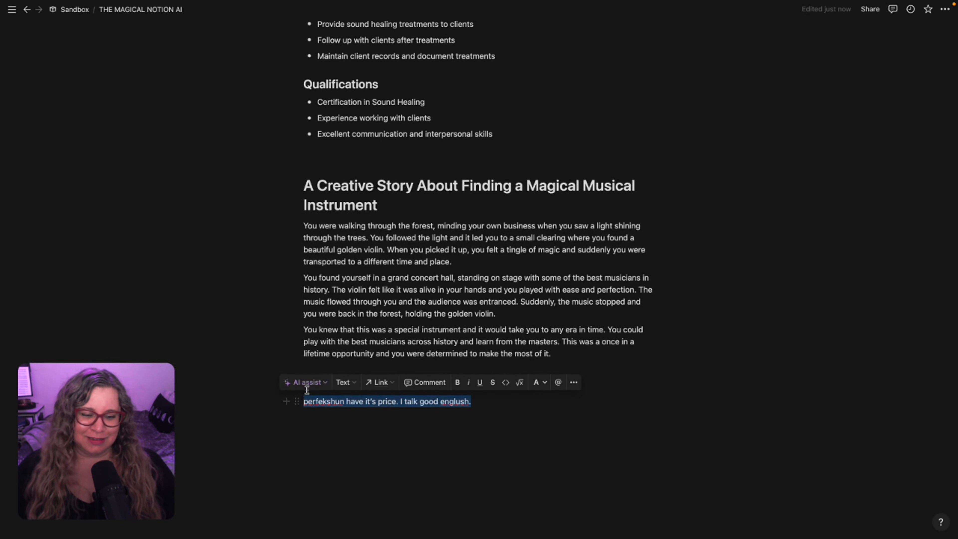
left_click(306, 382)
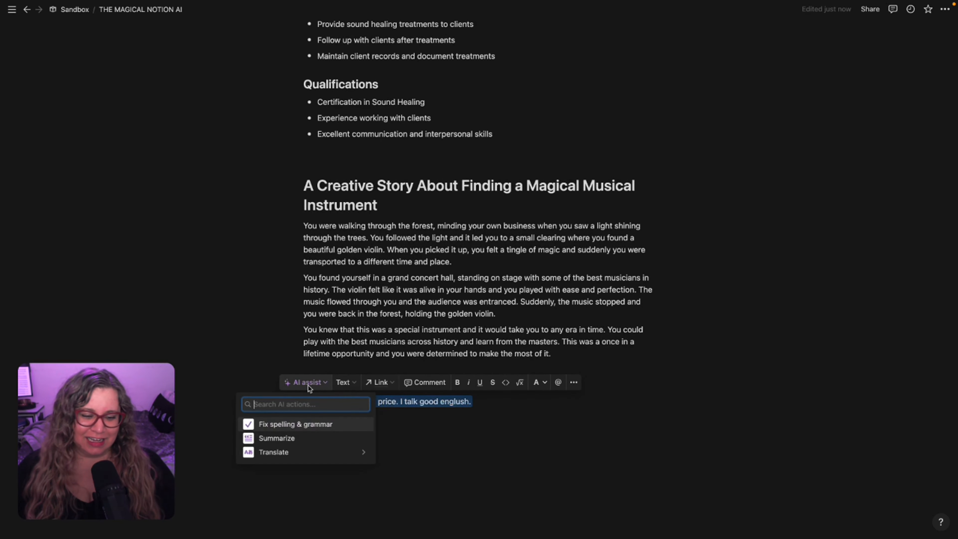
left_click(278, 425)
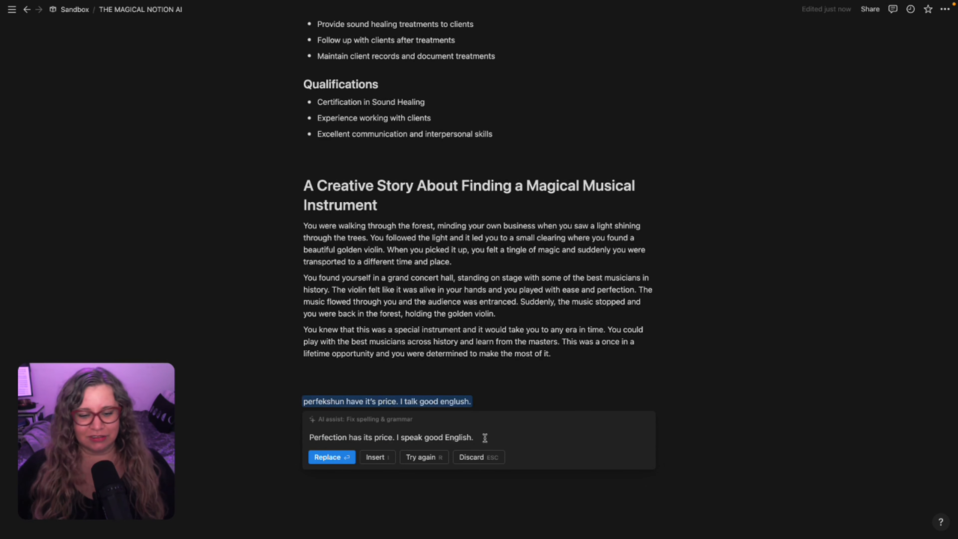
left_click(332, 457)
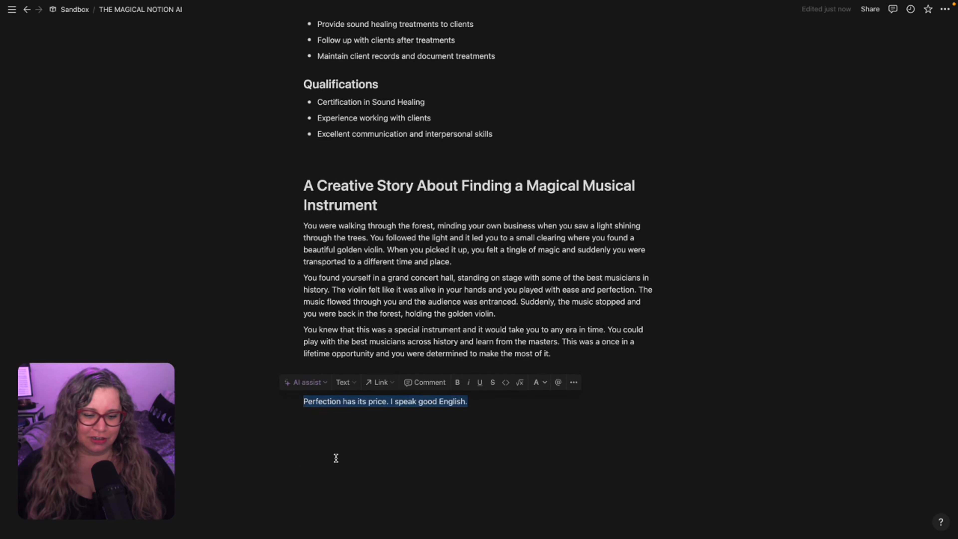
left_click(485, 407)
Add a Heading 2 reading "Spelling and Grammar" on the empty line above the corrected sentence.
left_click(346, 386)
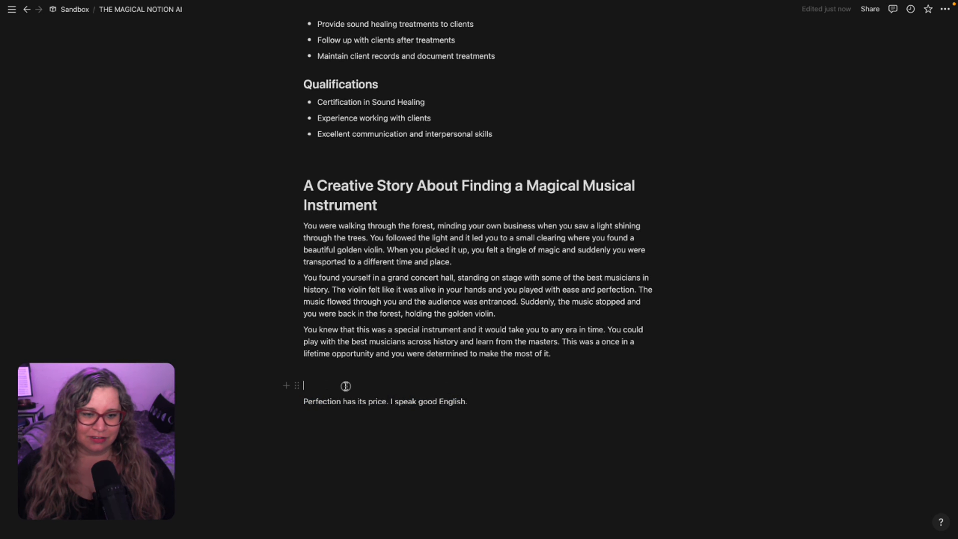
key("super+alt+2")
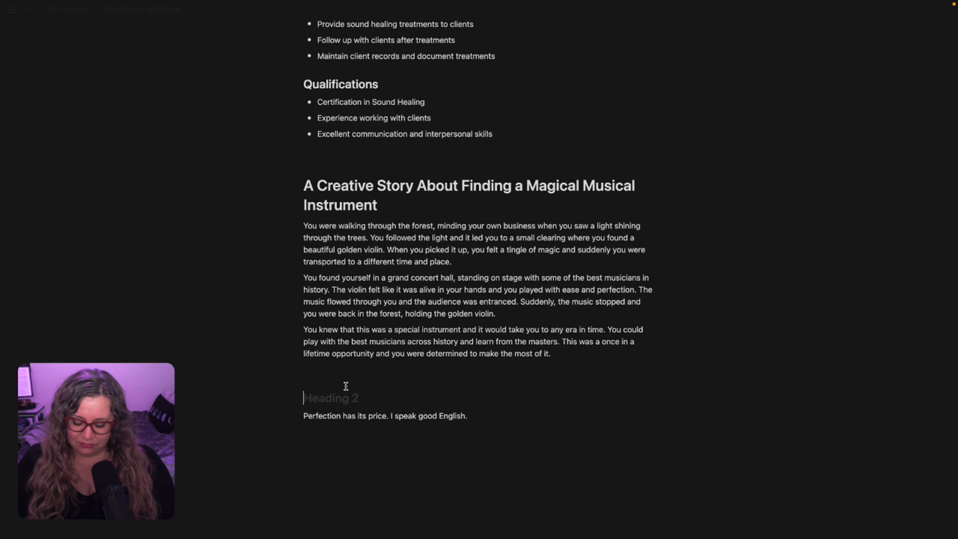
type("Spelling and C")
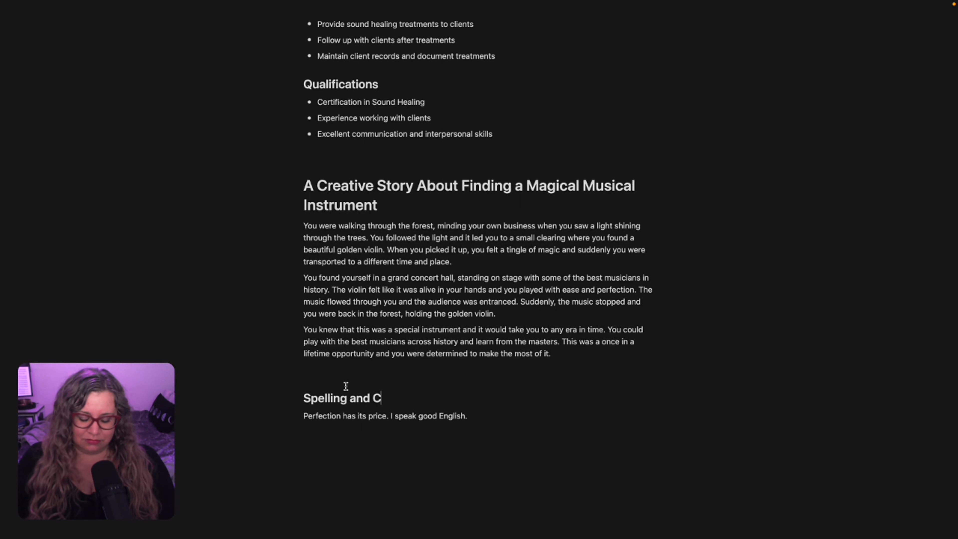
key("BackSpace")
type("GRammi")
key("BackSpace")
key("BackSpace")
key("BackSpace")
key("BackSpace")
key("BackSpace")
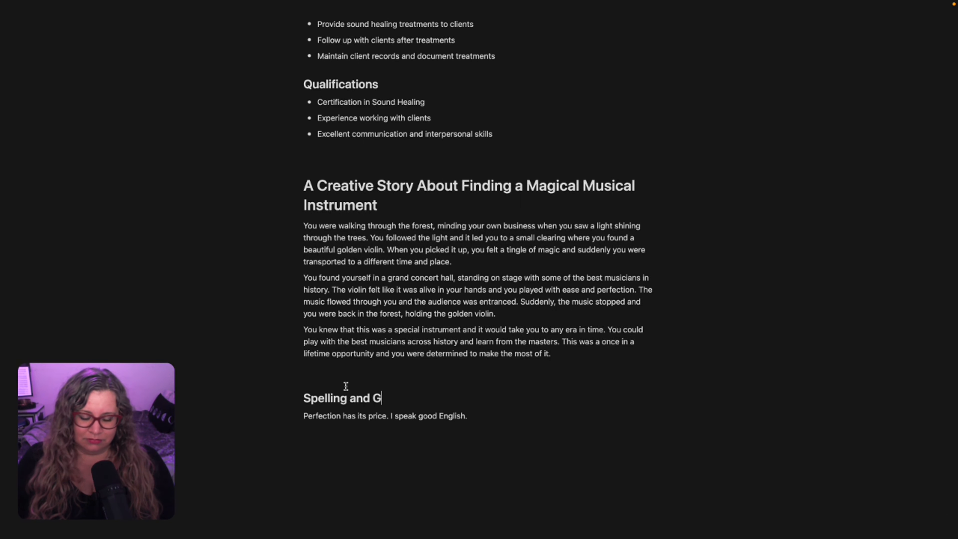
type("rammer")
key("BackSpace")
key("BackSpace")
type("ar")
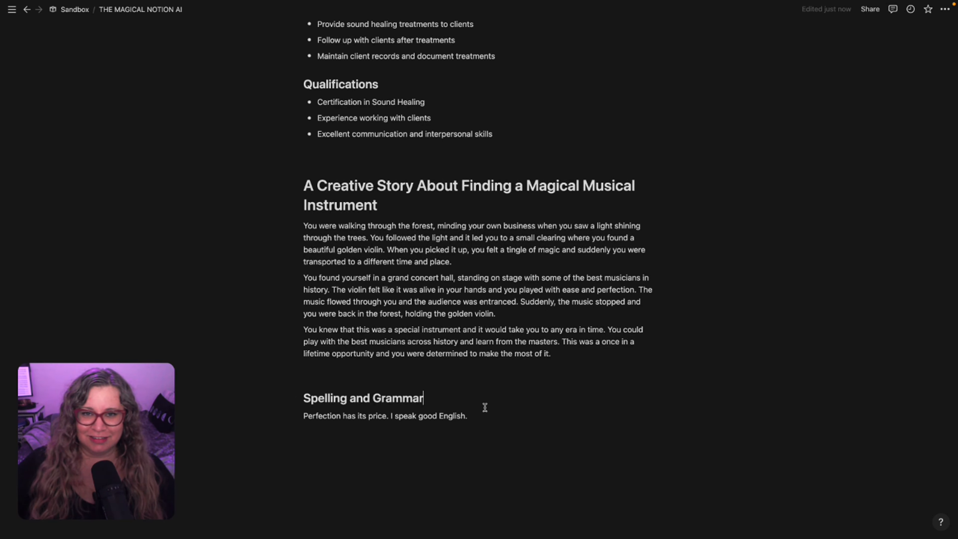
Generate an AI social media post below the corrected sentence from the prompt "Twitter thread about visual note-taking techniques" and keep it.
left_click(443, 441)
key("Return")
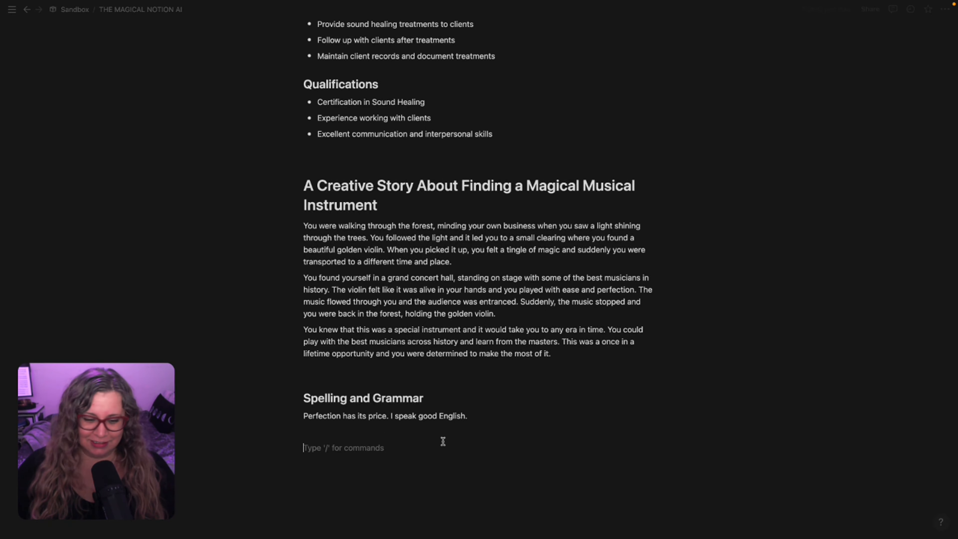
scroll(355, 383, "down", 2)
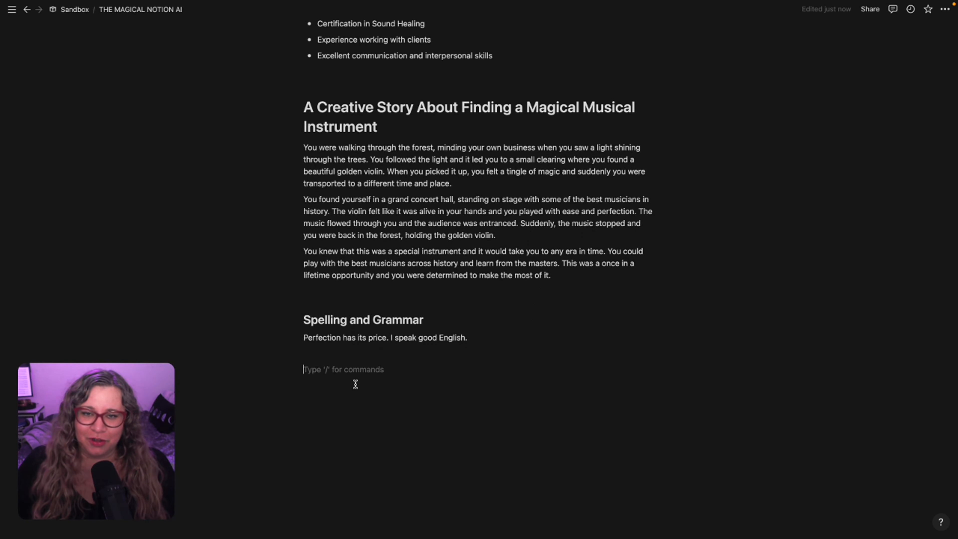
key("space")
left_click(502, 178)
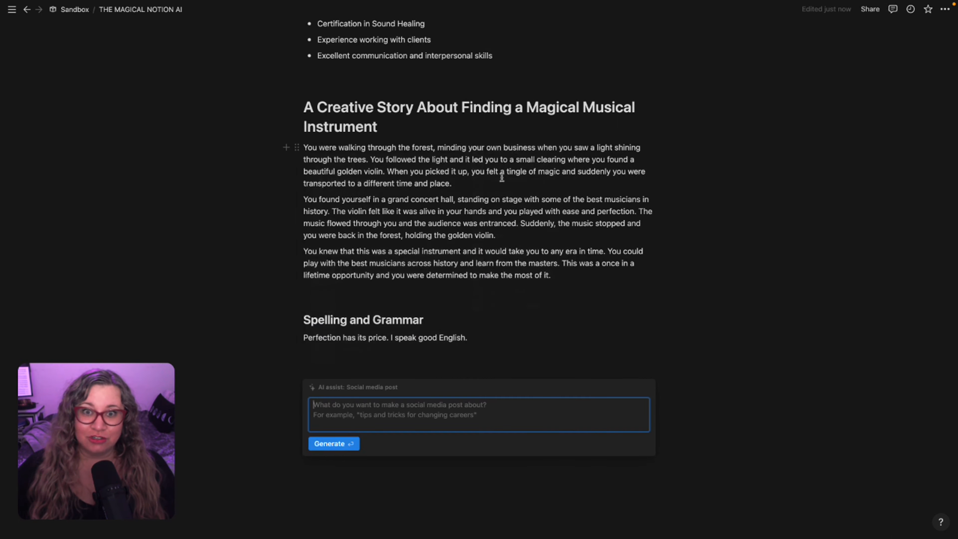
type("Twitter thread about visual note-taking techniques")
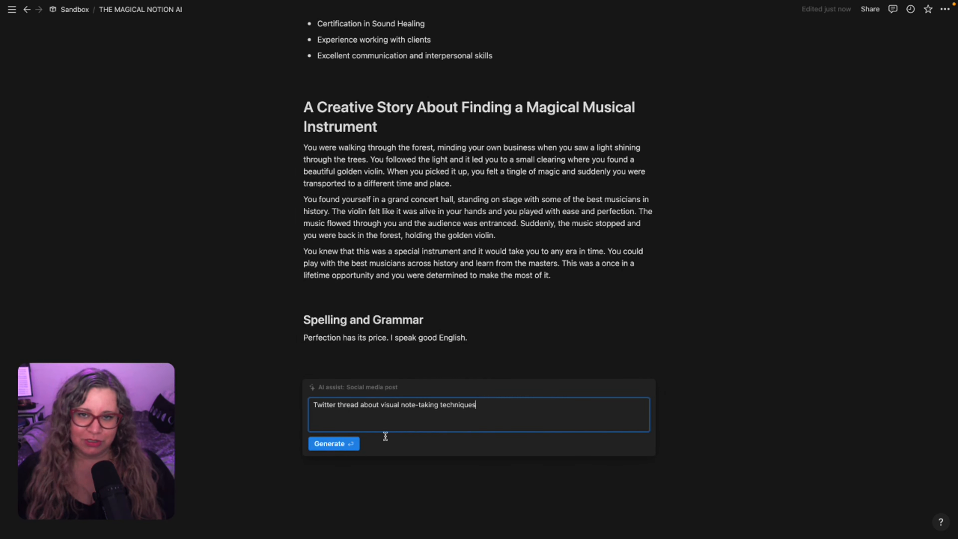
left_click(342, 444)
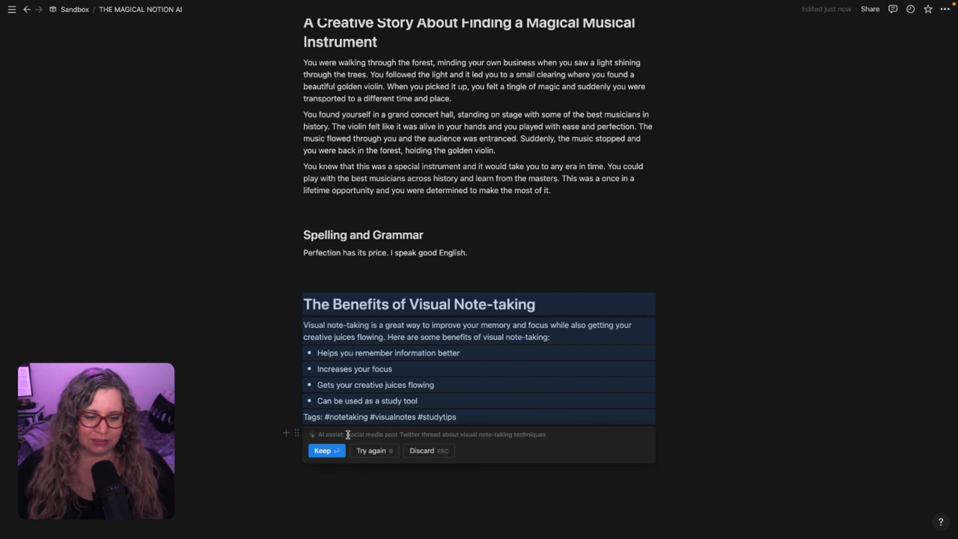
left_click_drag(347, 435, 538, 442)
left_click(331, 451)
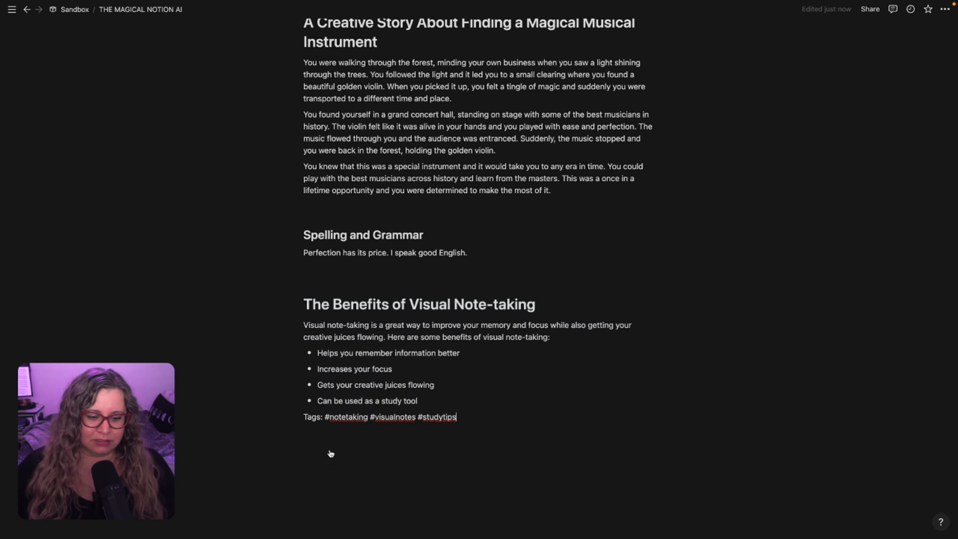
Generate a second AI social media post below the first from the prompt "Twitter thread about visual note-taking techniques" and keep it.
key("Return")
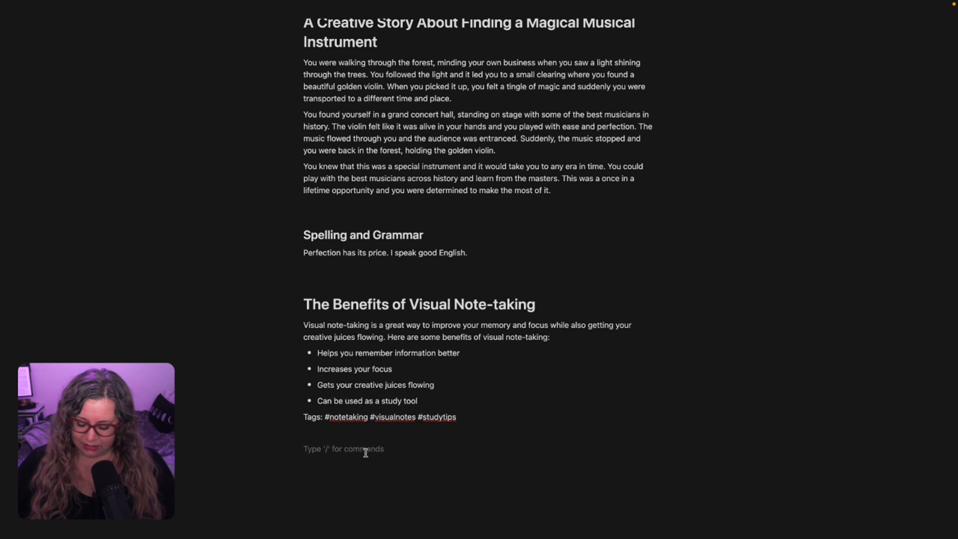
type("/social")
key("Return")
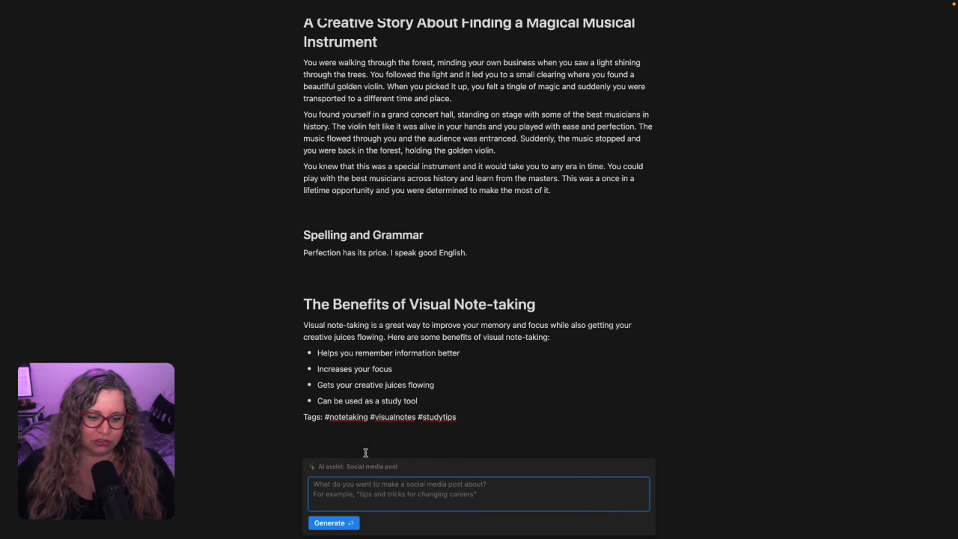
left_click(329, 438)
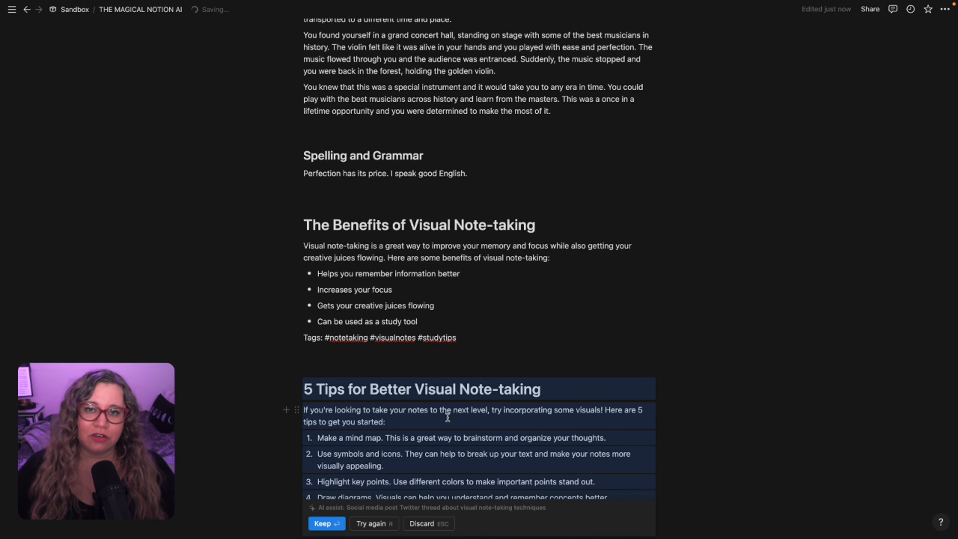
scroll(447, 417, "down", 5)
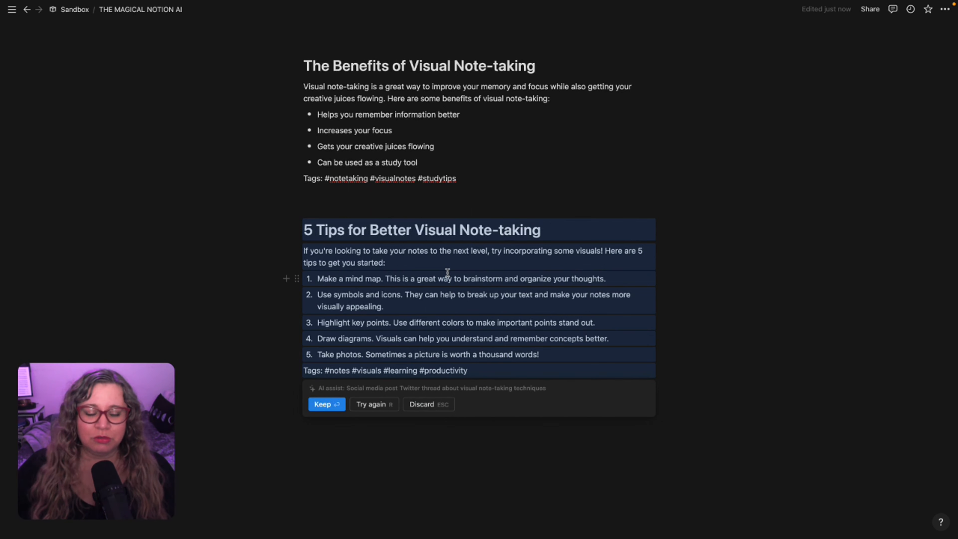
left_click(327, 404)
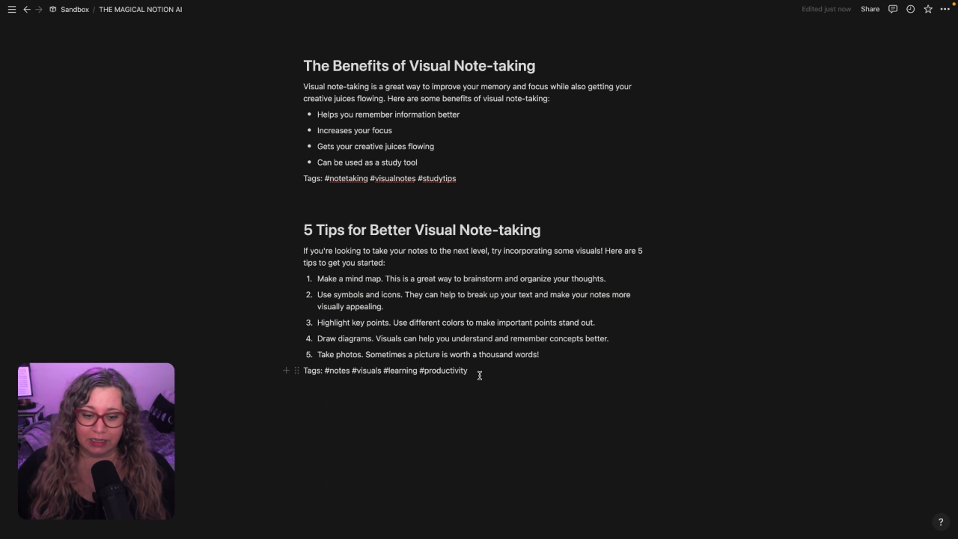
Generate an AI sales email below the note-taking tips from "promotional email for Notion for Music Practice notion template" and keep it.
key("Return")
key("Return")
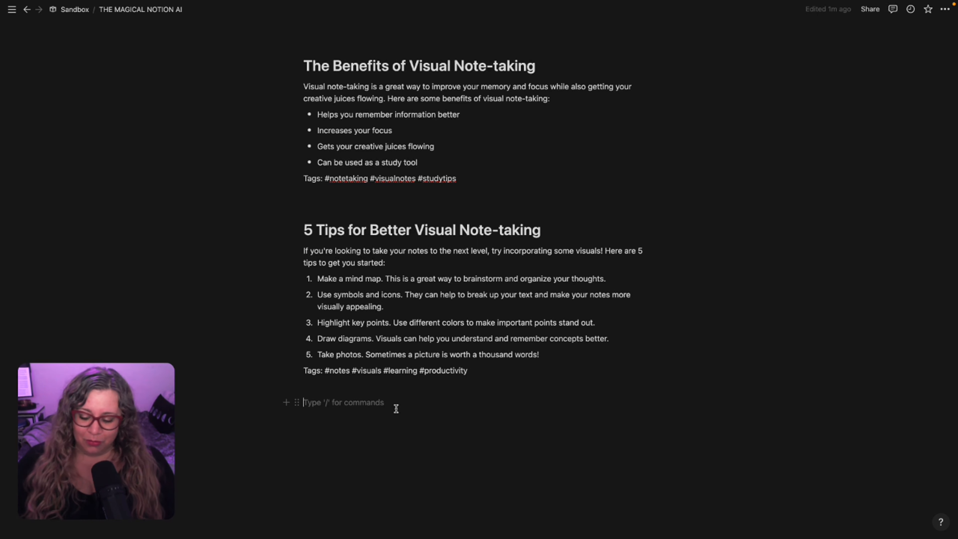
type("/")
mouse_move(394, 262)
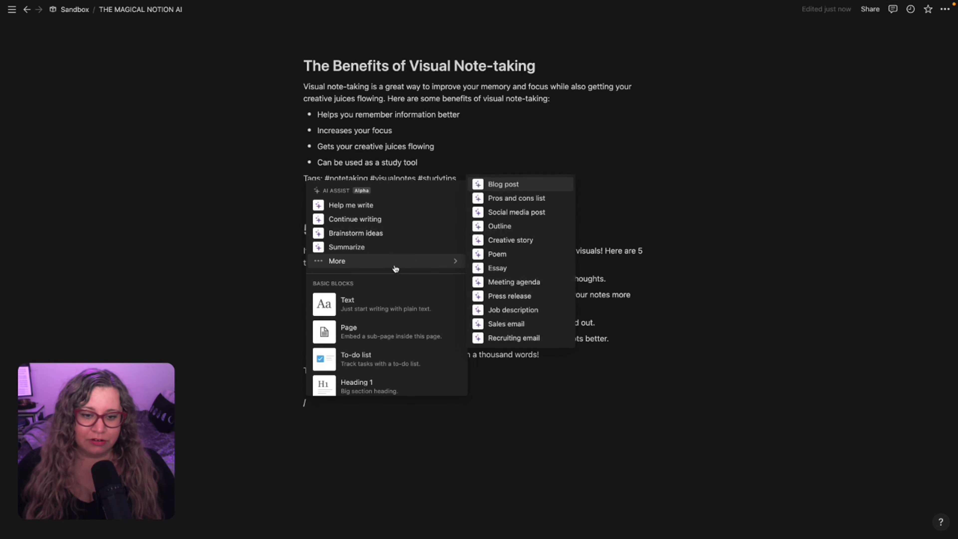
left_click(512, 324)
scroll(403, 398, "down", 2)
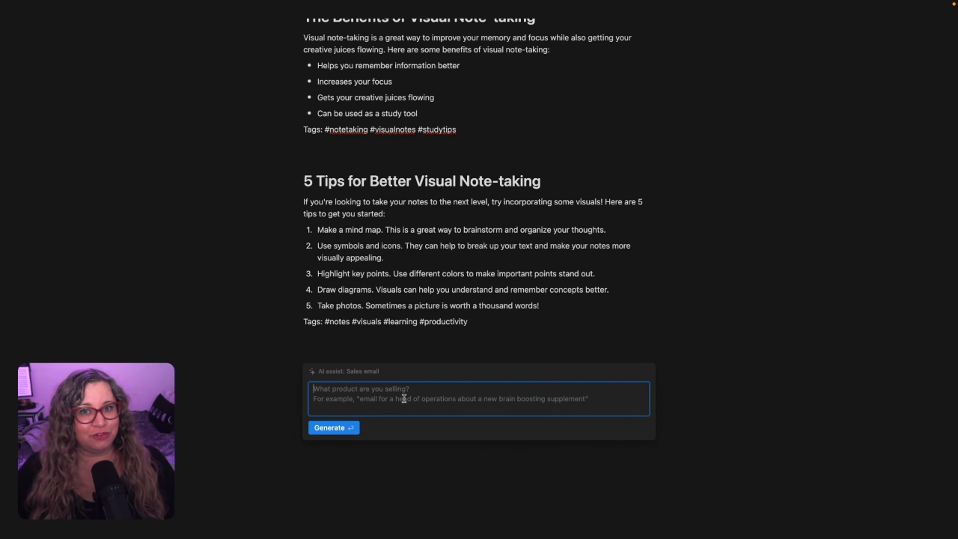
type("promotional email for Notion for Music Practice notion template")
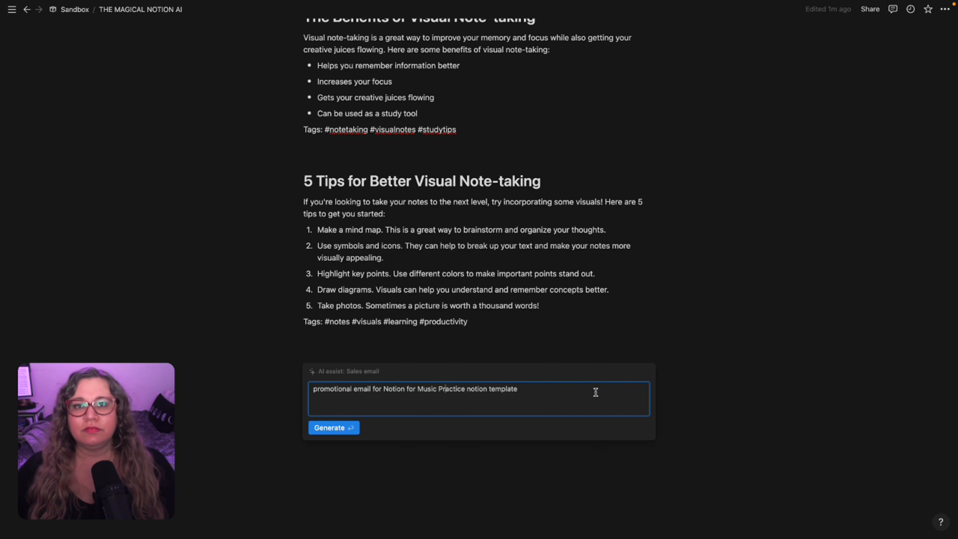
left_click(331, 429)
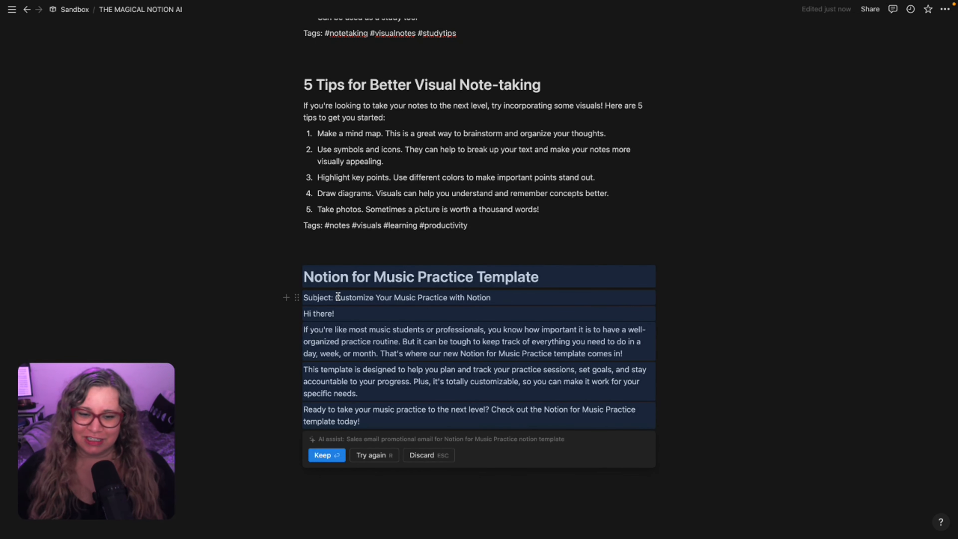
scroll(460, 343, "down", 2)
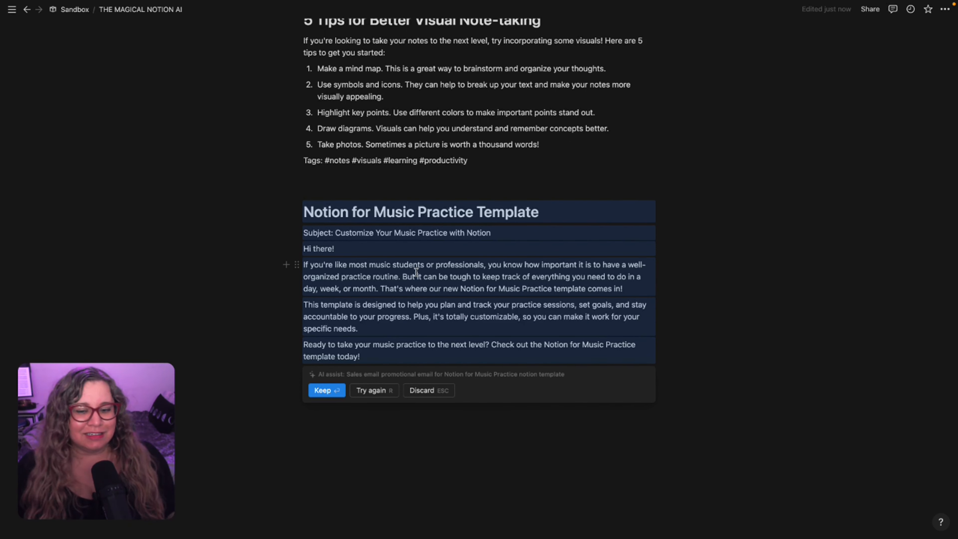
left_click(332, 392)
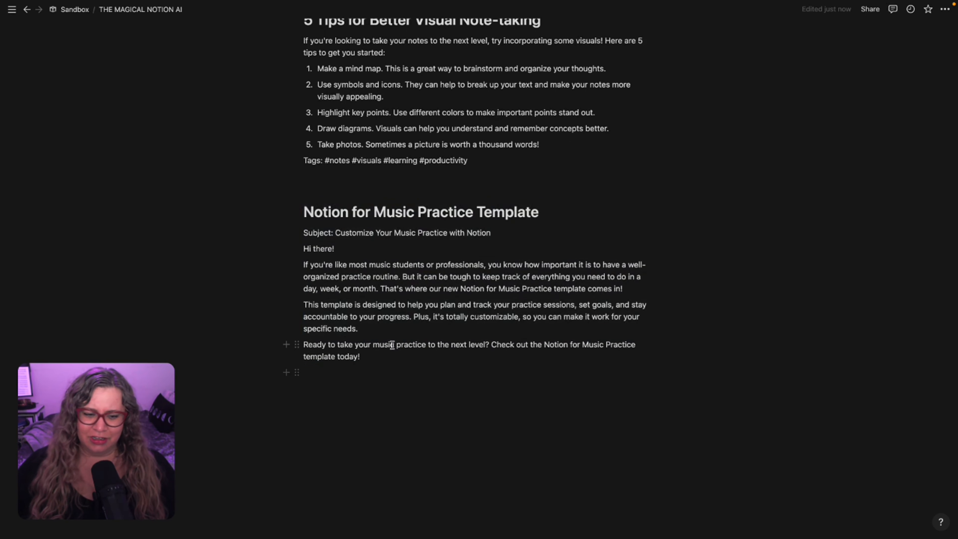
Generate another AI sales email below the music practice one from the prompt "write a holiday sales email" and keep it.
key("Return")
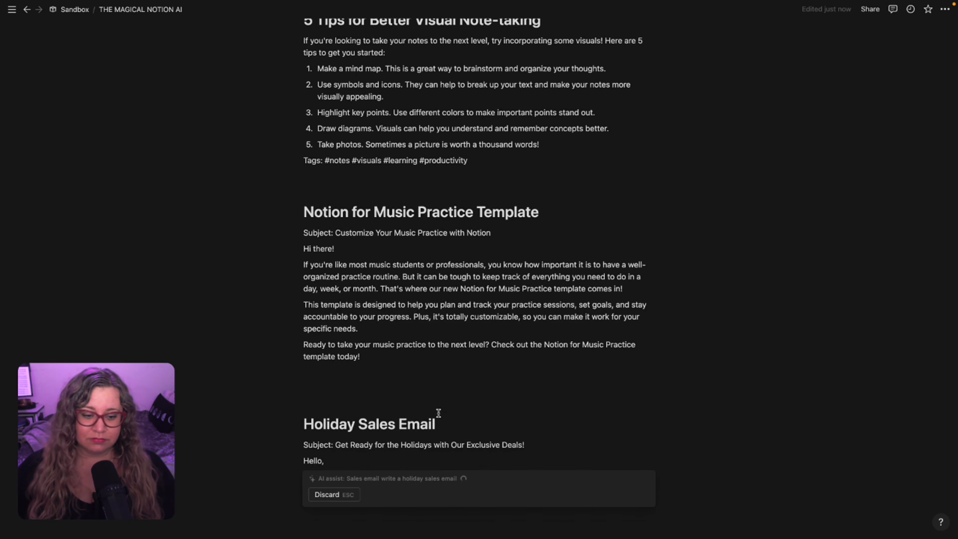
scroll(571, 438, "down", 4)
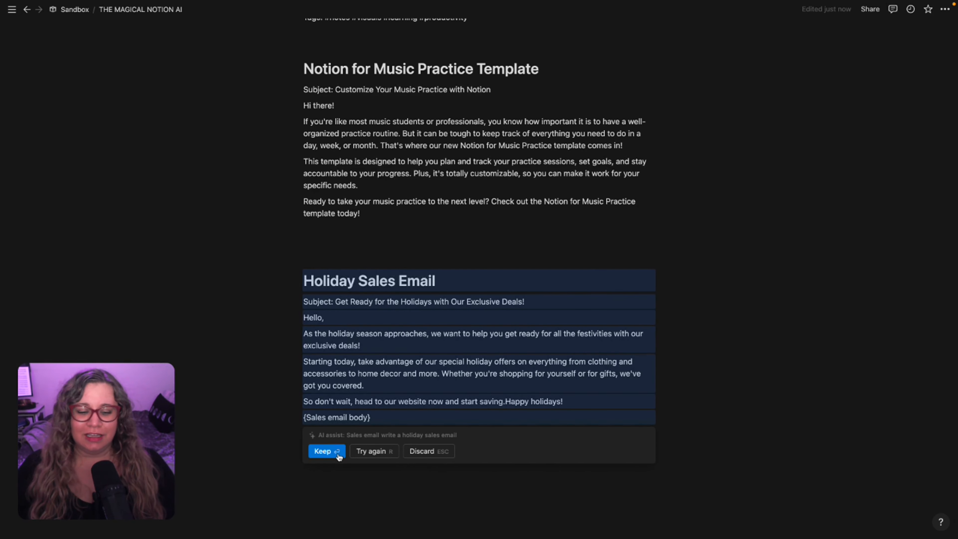
left_click(339, 456)
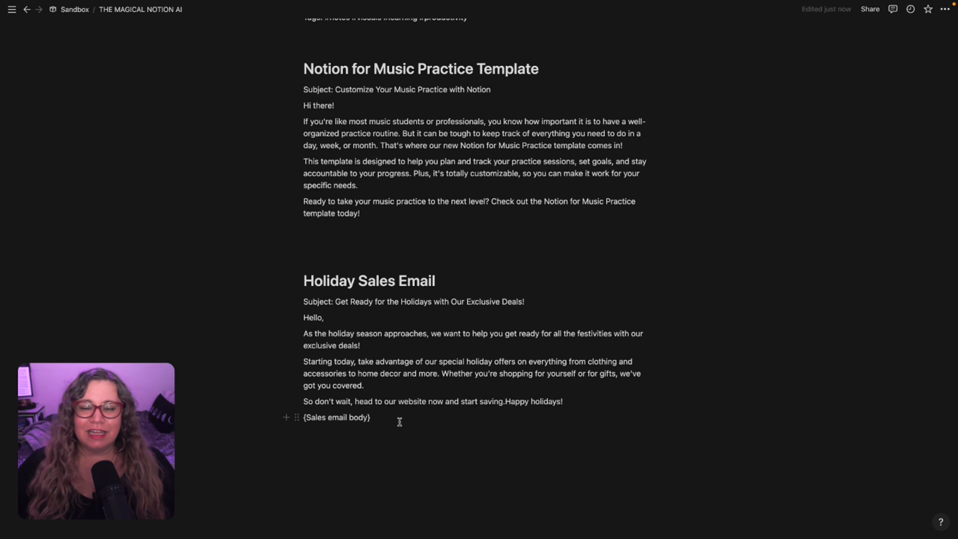
left_click(398, 417)
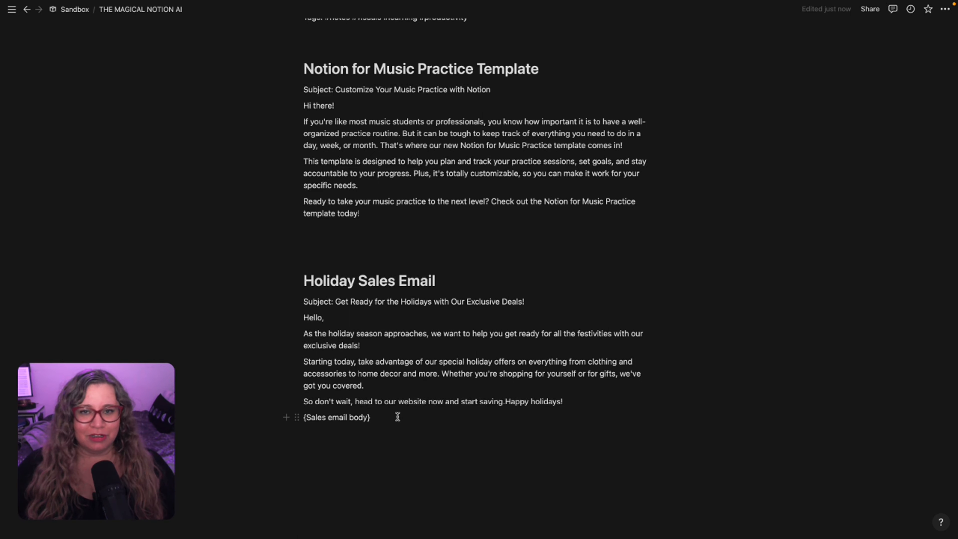